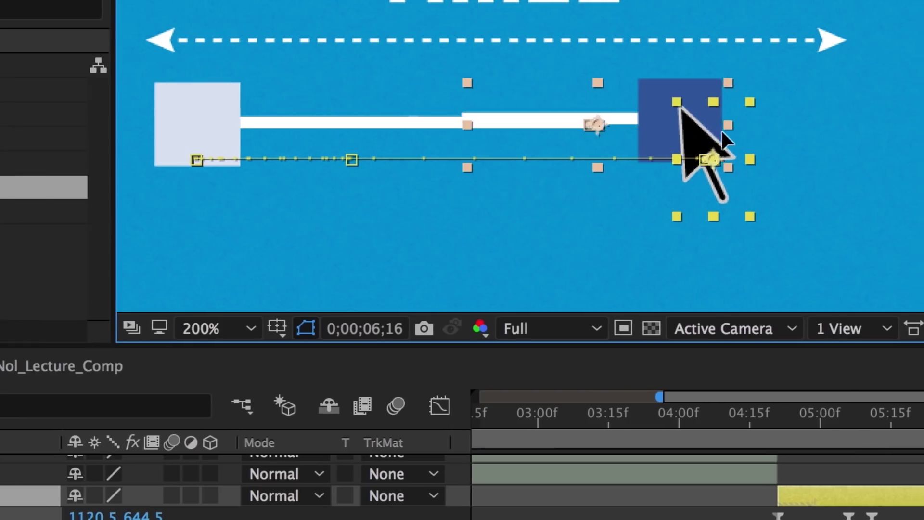
Slide the blue square right and align the peach layer's in-point with the layers above
left_click_drag(693, 136, 755, 135)
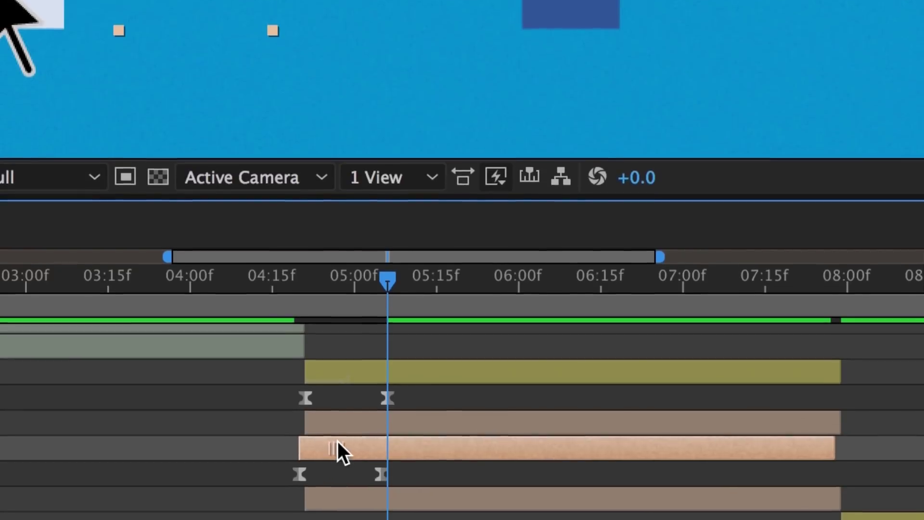
left_click_drag(337, 442, 343, 454)
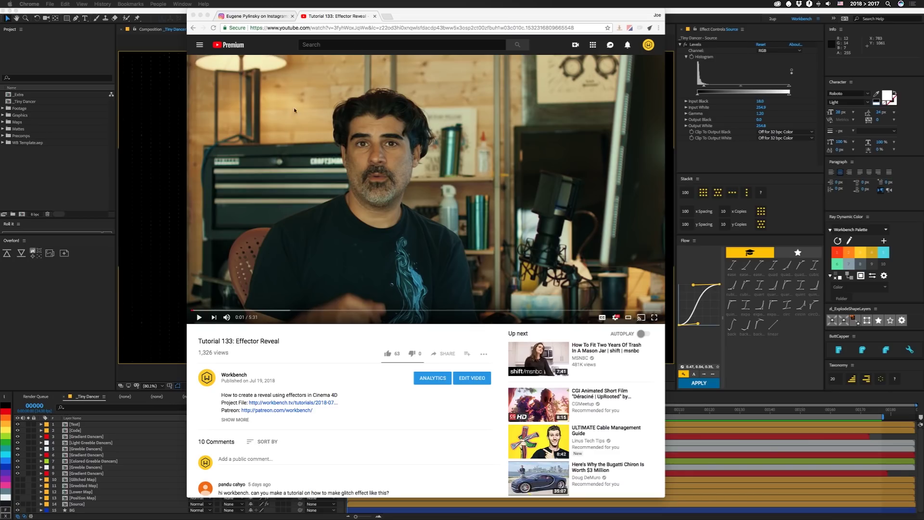
Scroll down to the glitch-effect comments, then switch to the Instagram glitch video post
scroll(345, 389, "down", 5)
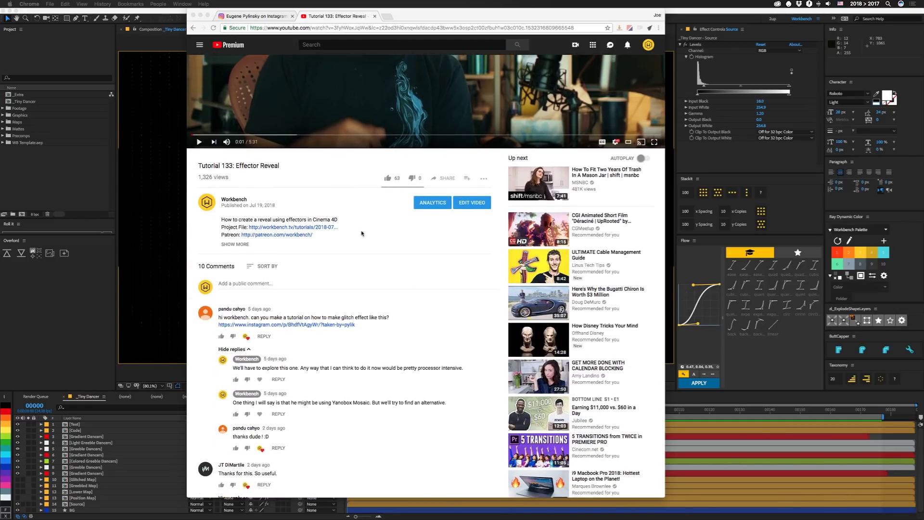
left_click(255, 16)
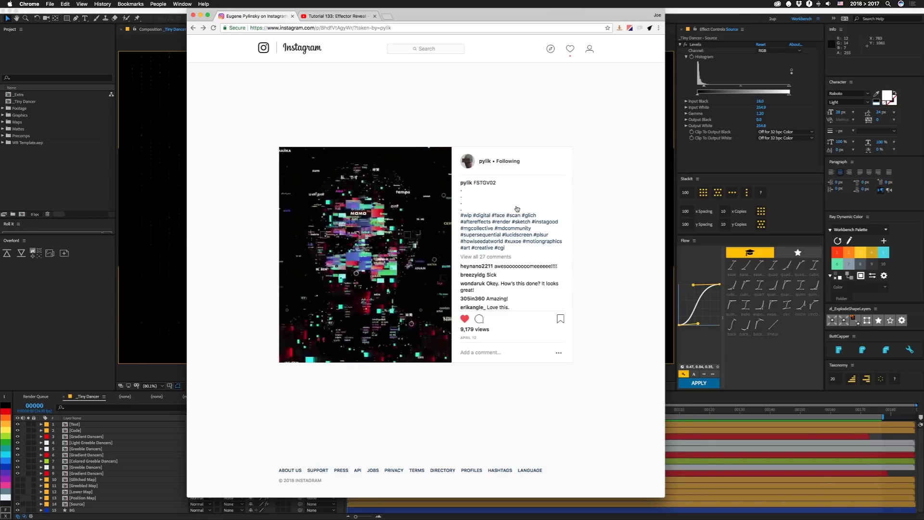
Preview the _Tiny Dancer glitch-face comp in After Effects, then stop playback
left_click(67, 308)
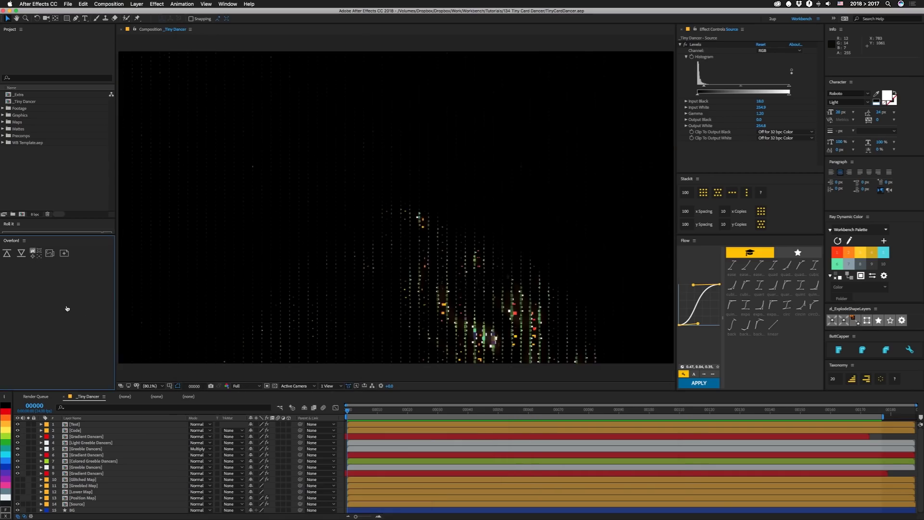
key("space")
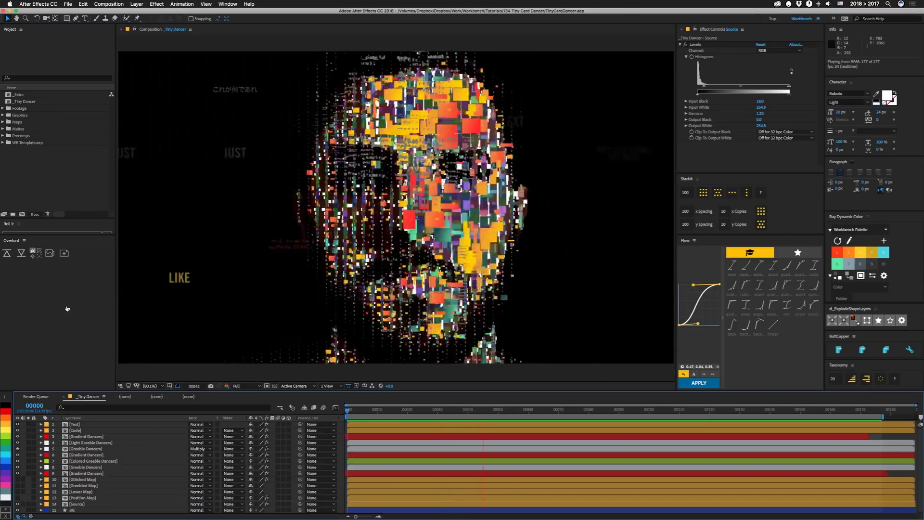
key("space")
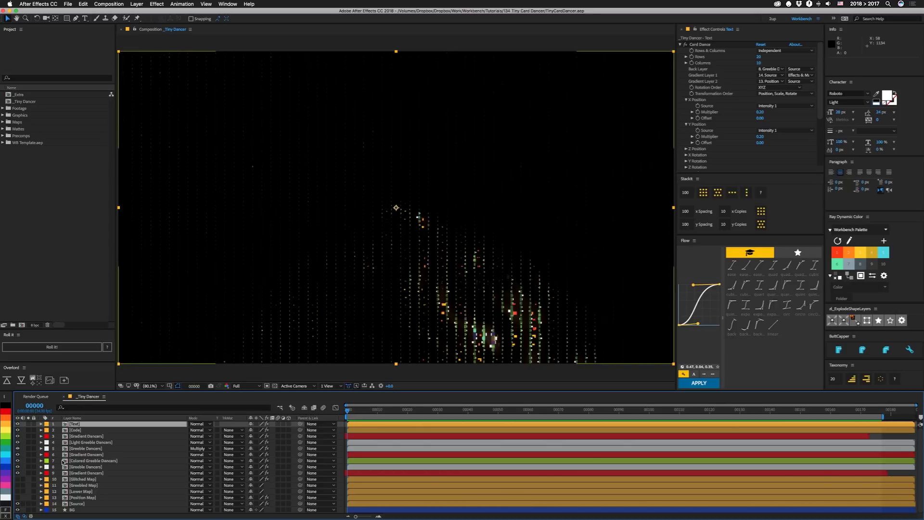
Scrub the Source precomp's face footage, then preview the Position Map precomp's evolving fractal noise
double_click(72, 504)
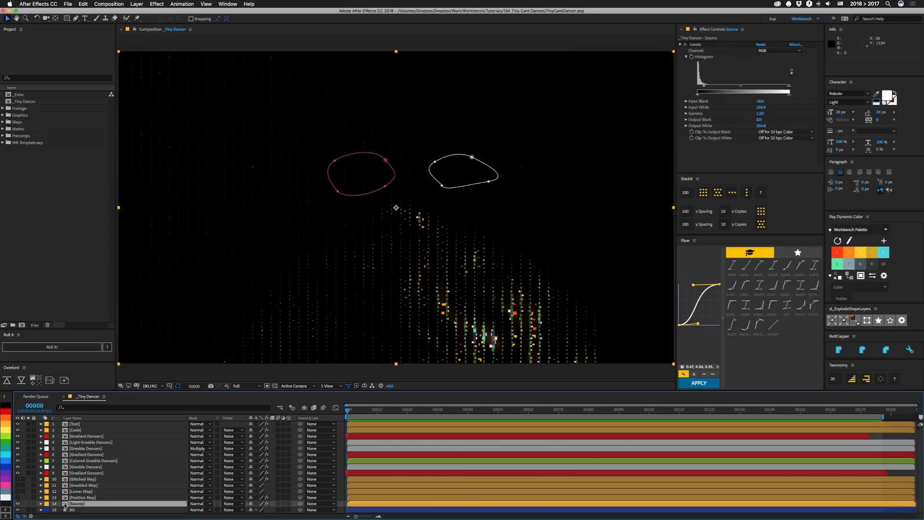
left_click_drag(348, 411, 856, 412)
left_click(90, 398)
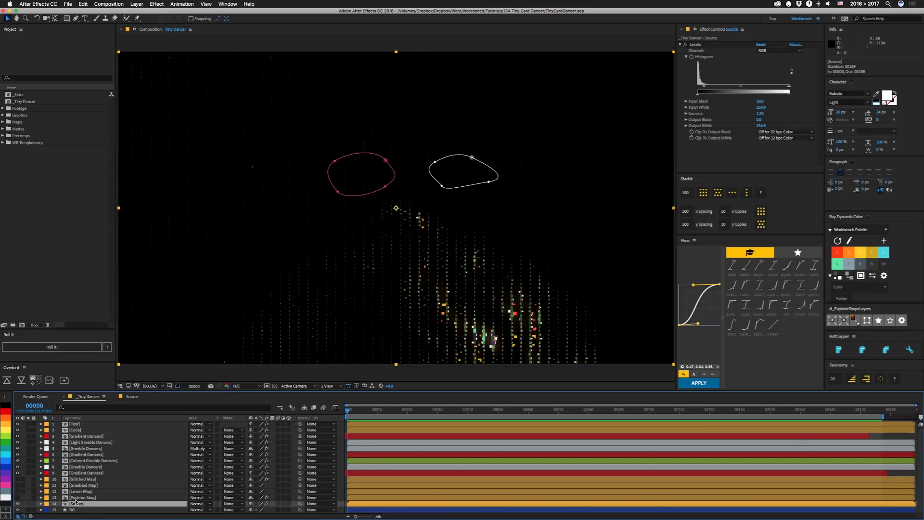
double_click(79, 498)
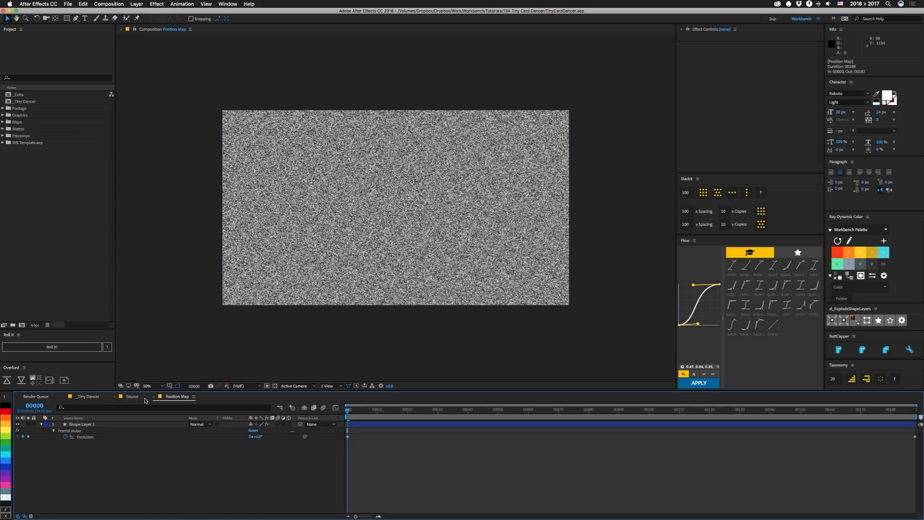
key("space")
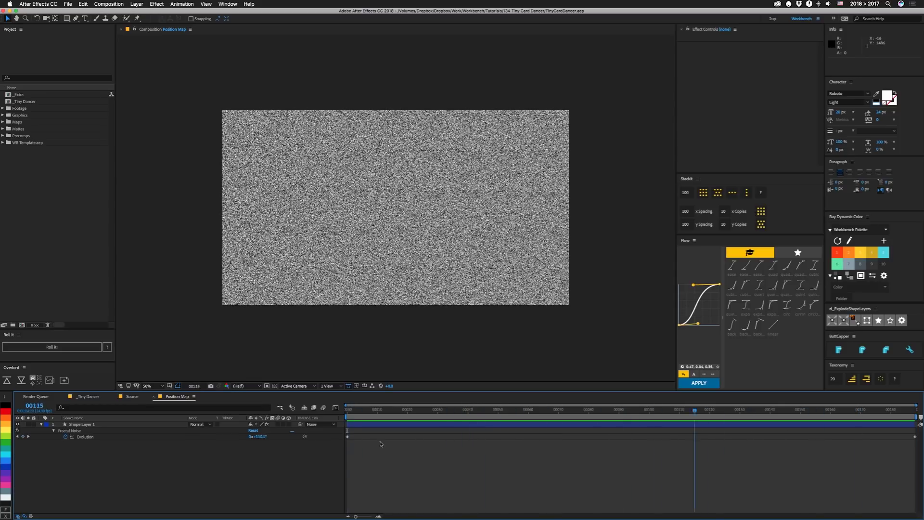
key("space")
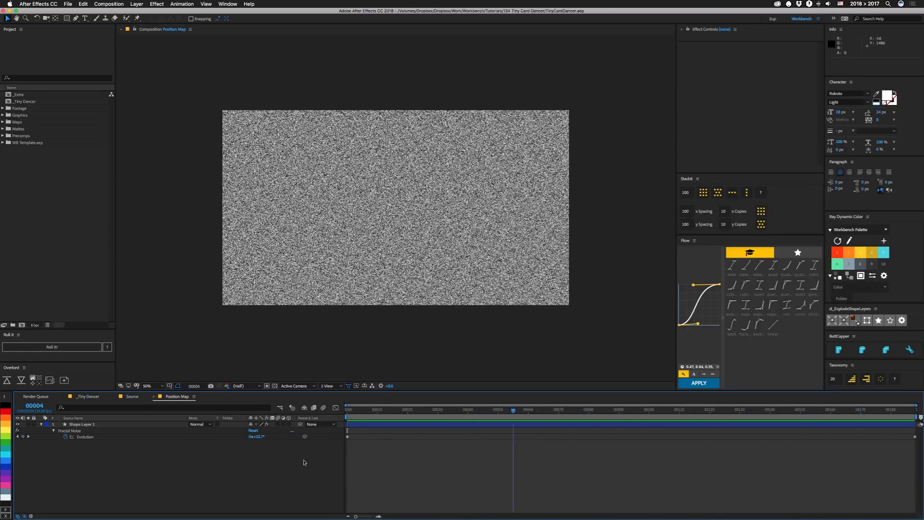
Open the Lower Map precomp from _Tiny Dancer, scrub its face frames, and close it
left_click(154, 397)
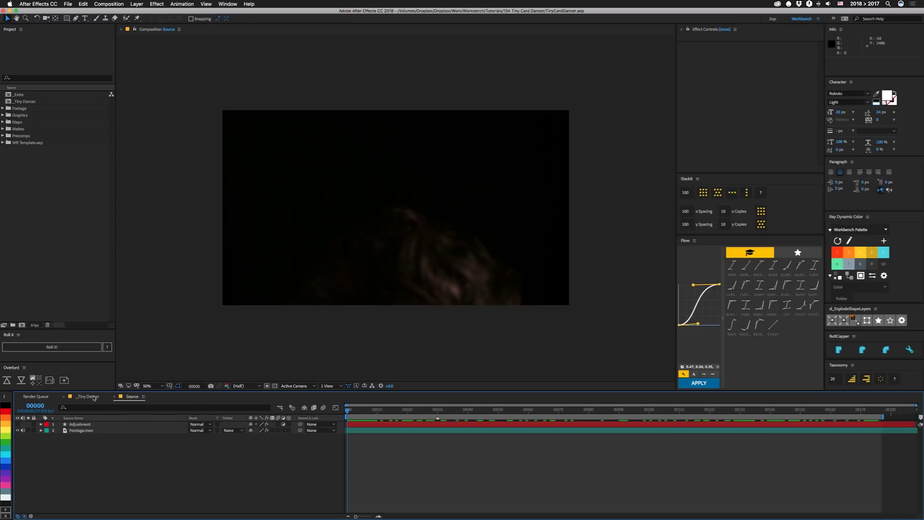
left_click(78, 491)
double_click(79, 492)
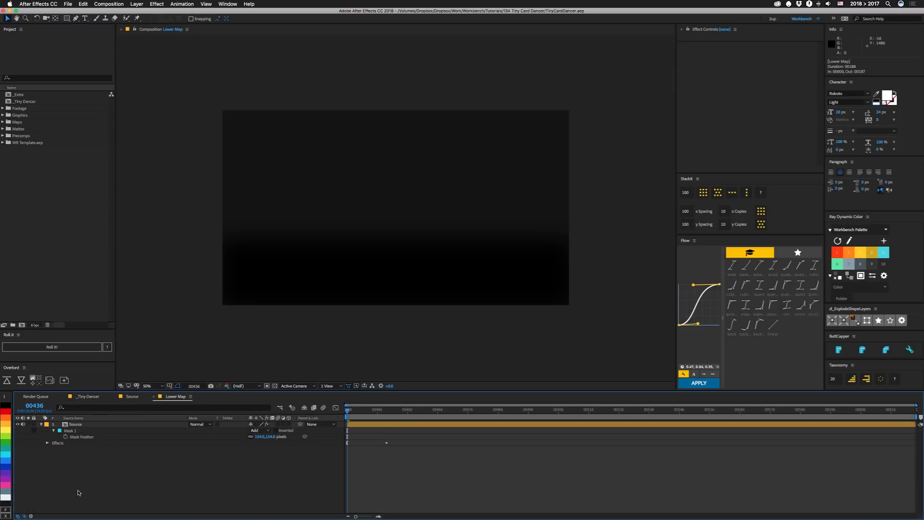
left_click_drag(348, 409, 677, 427)
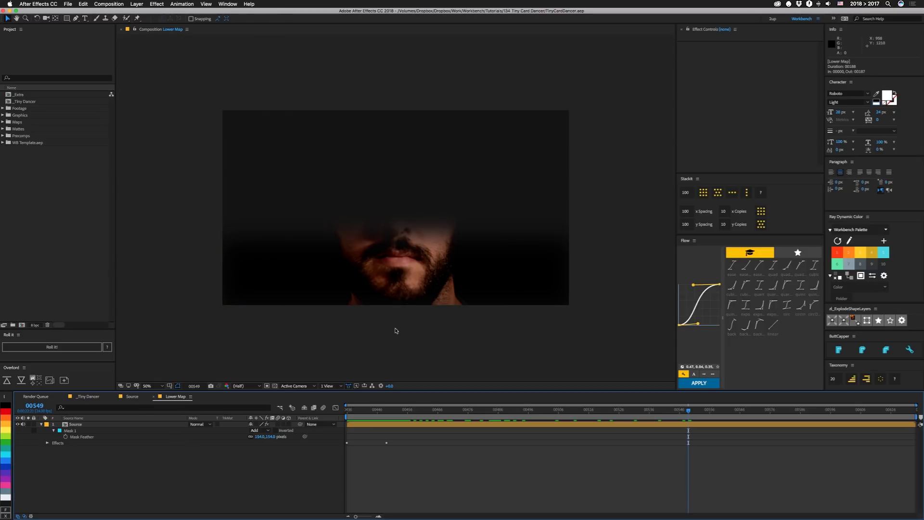
key("super+w")
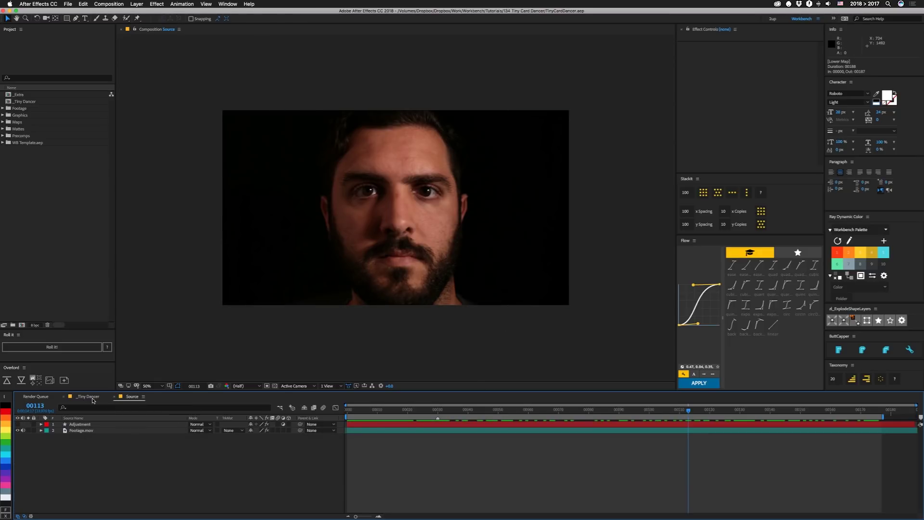
Close the Source precomp and scrub through the Greebled Map precomp frames
left_click(115, 397)
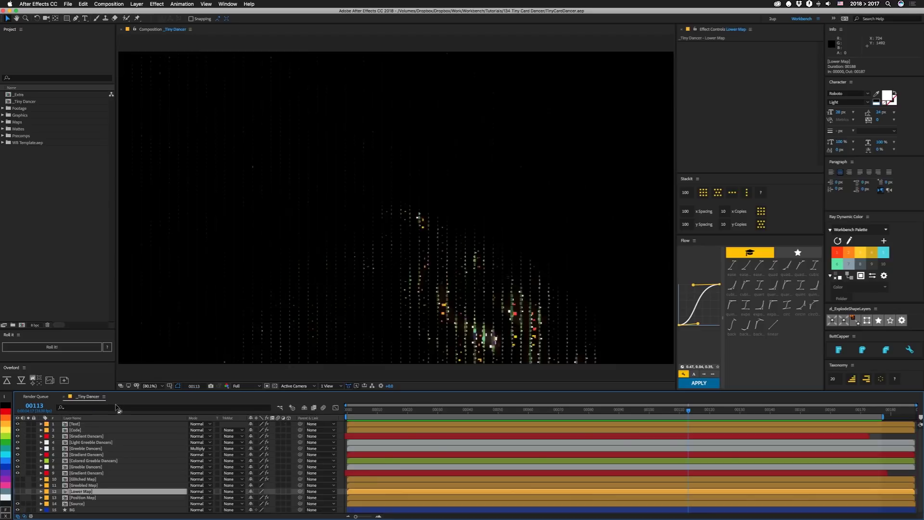
key("super+w")
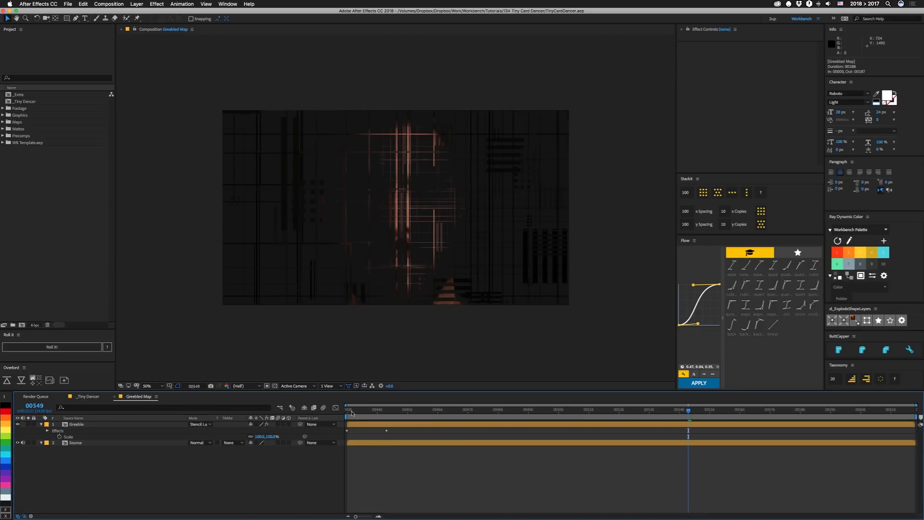
left_click_drag(352, 413, 491, 417)
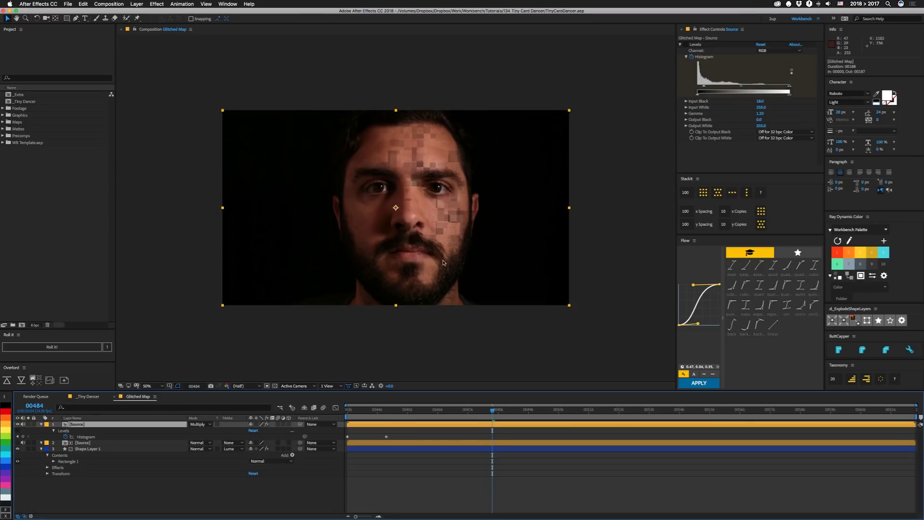
left_click_drag(353, 416, 504, 412)
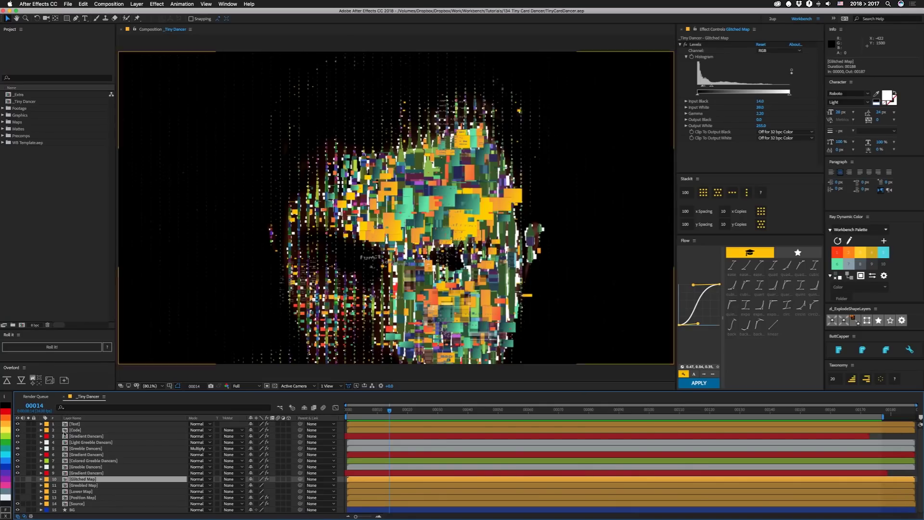
Solo the Text layer, jump to frame 00040, and select it to show Card Dance settings
key("space")
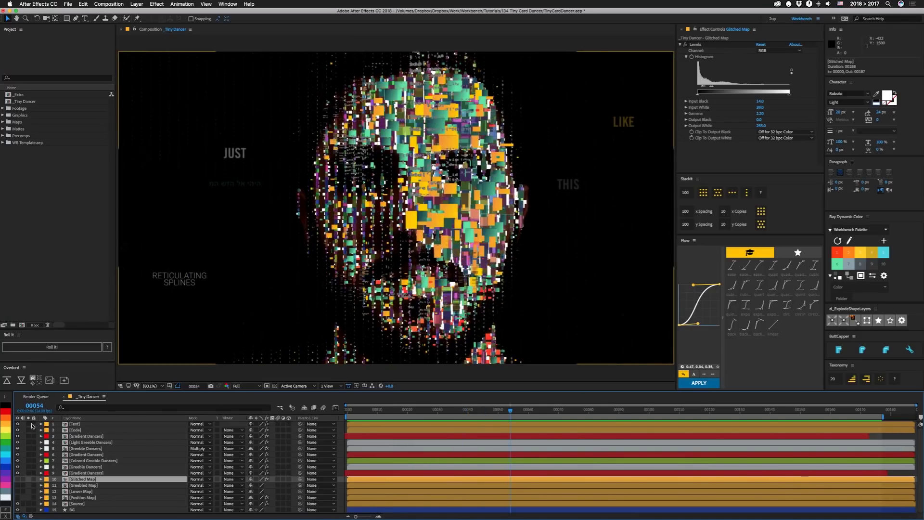
left_click(29, 424)
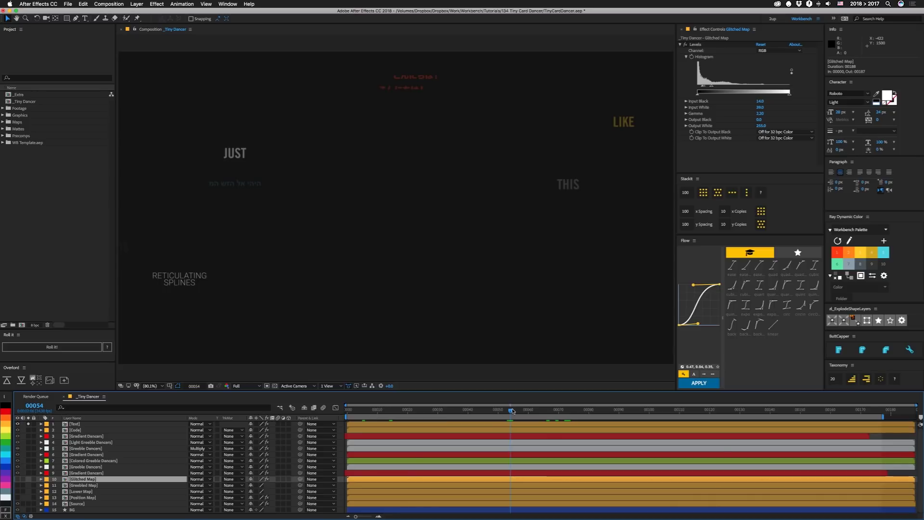
left_click(467, 409)
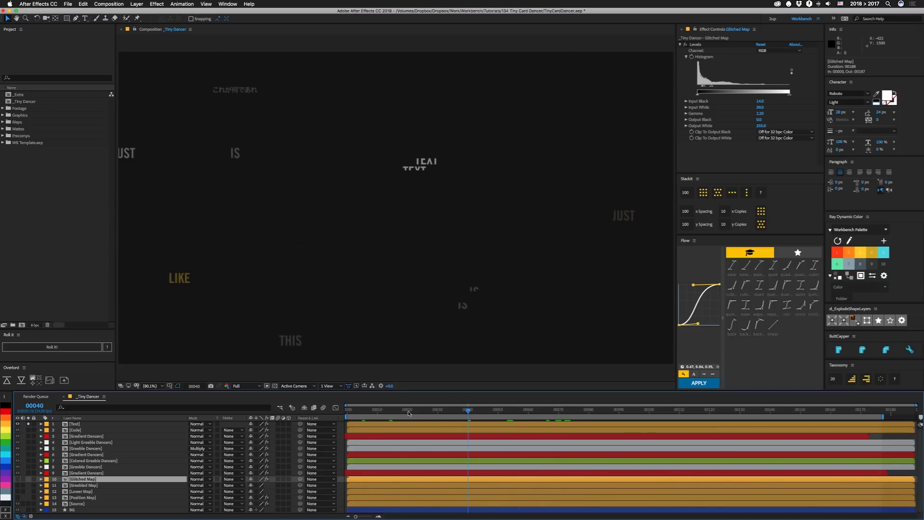
left_click(84, 425)
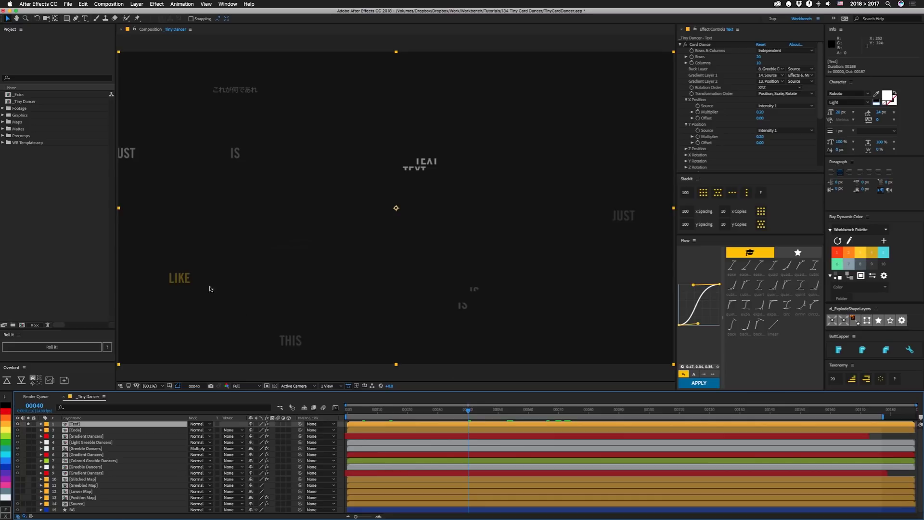
Open the Text precomp and inspect the Text Source and Stencil layers
double_click(65, 426)
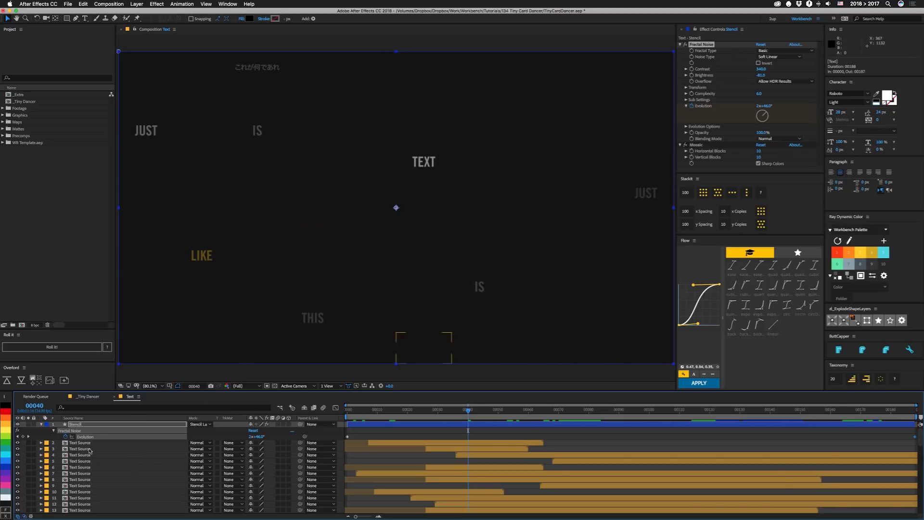
left_click(60, 443)
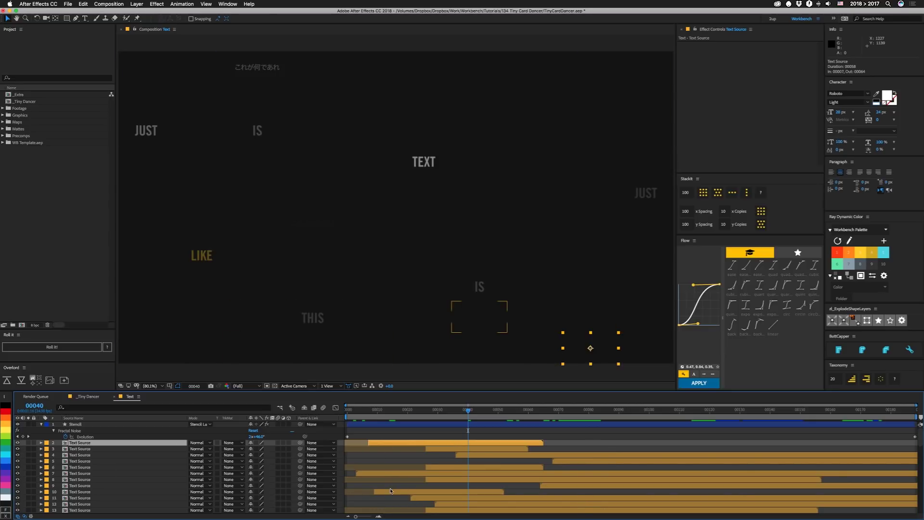
left_click(374, 426)
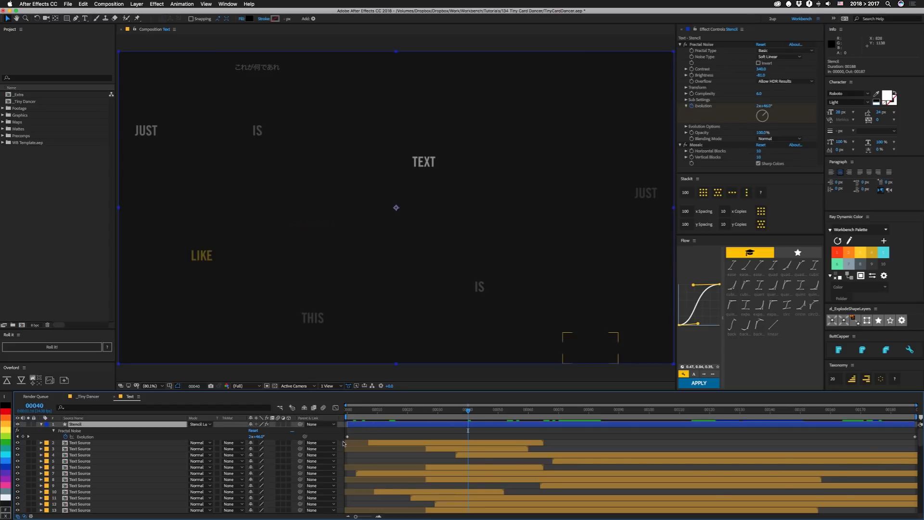
Hide then restore the Stencil layer to compare the words, then return to _Tiny Dancer
left_click(18, 424)
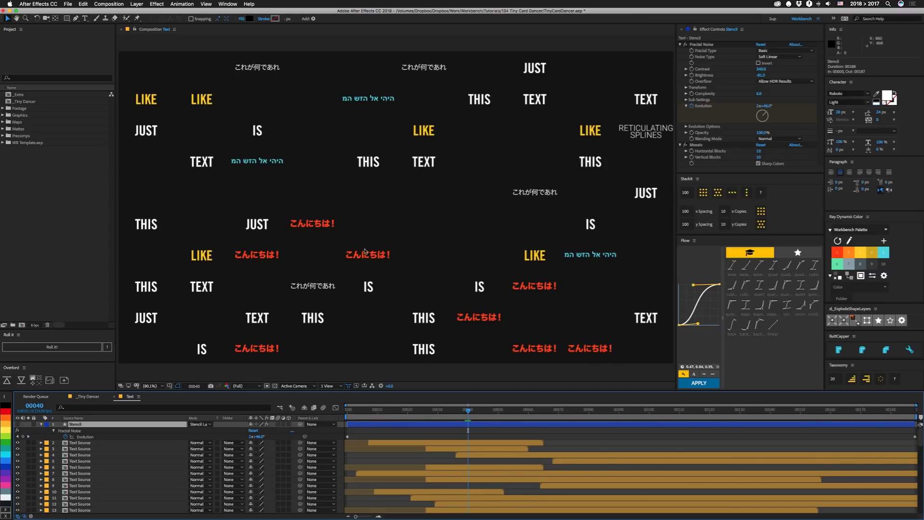
left_click(17, 424)
left_click(82, 396)
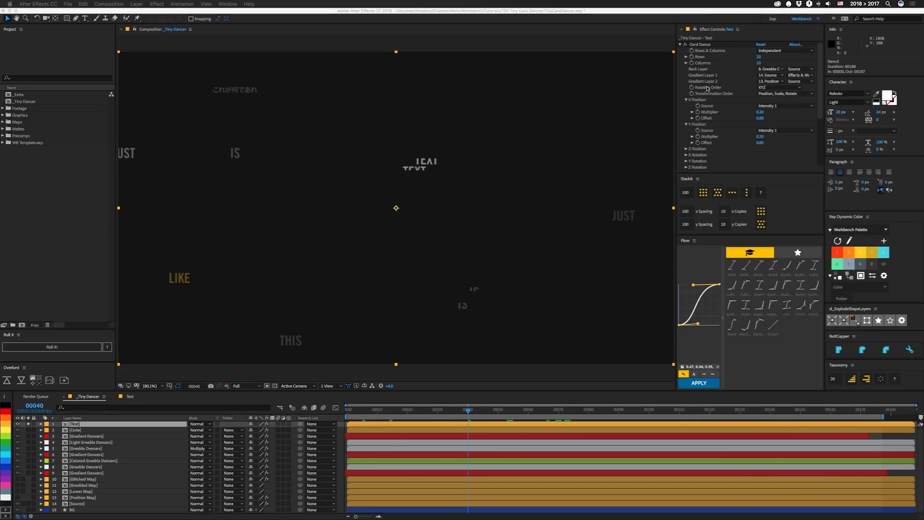
Move the solo from the Text layer to the Code layer, showing only its code-text face
left_click(794, 147)
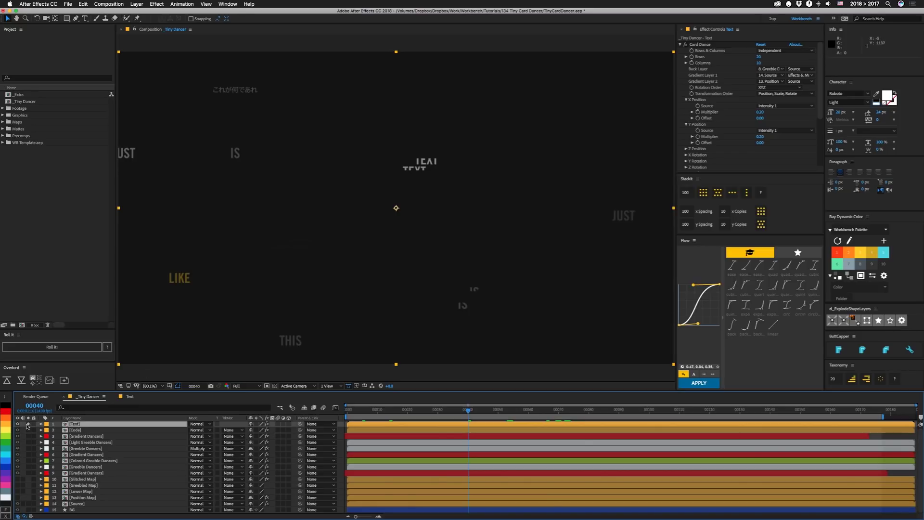
left_click(28, 430, "alt")
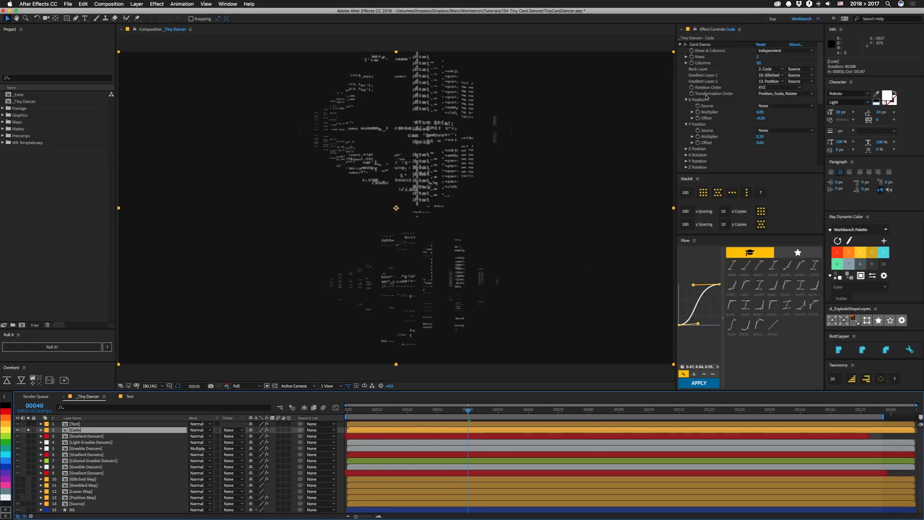
Review Card Dance settings, solo and select Gradient Dancers, and jump to frame 00013
scroll(708, 147, "down", 3)
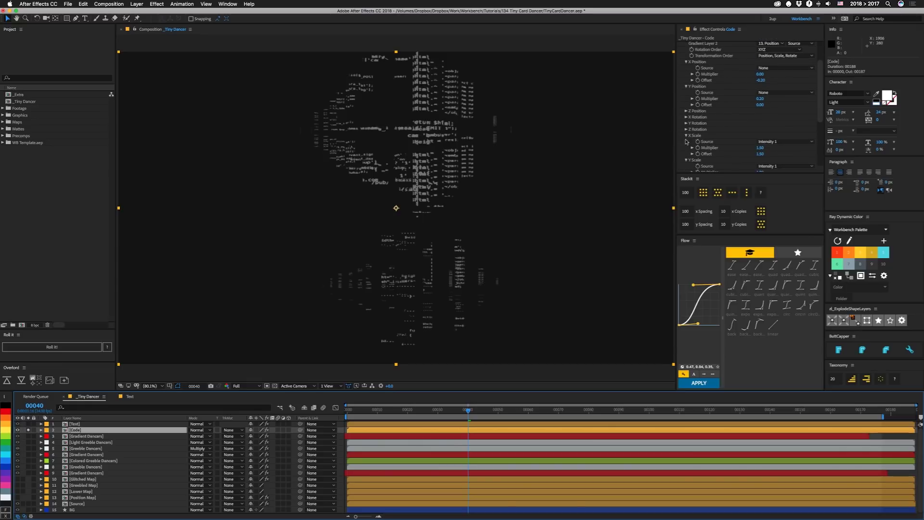
scroll(727, 139, "down", 1)
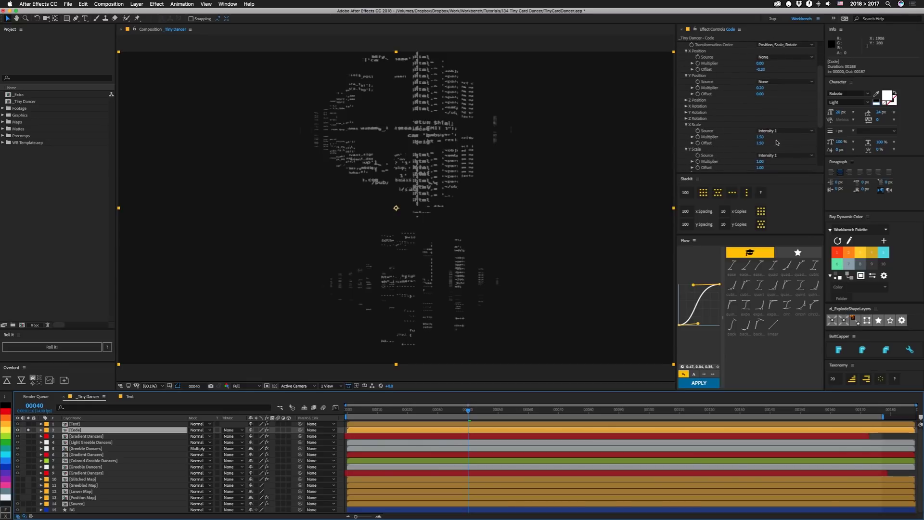
scroll(743, 153, "up", 4)
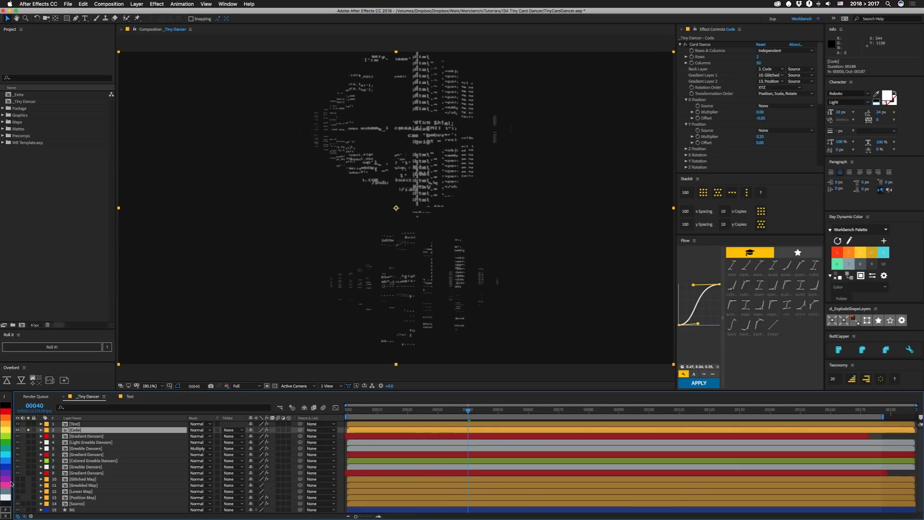
scroll(702, 166, "down", 1)
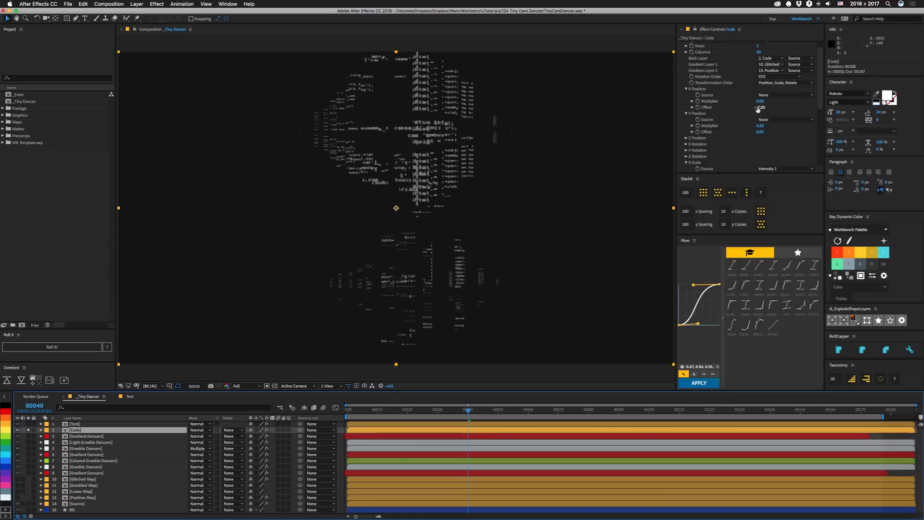
left_click(28, 436)
left_click(83, 436)
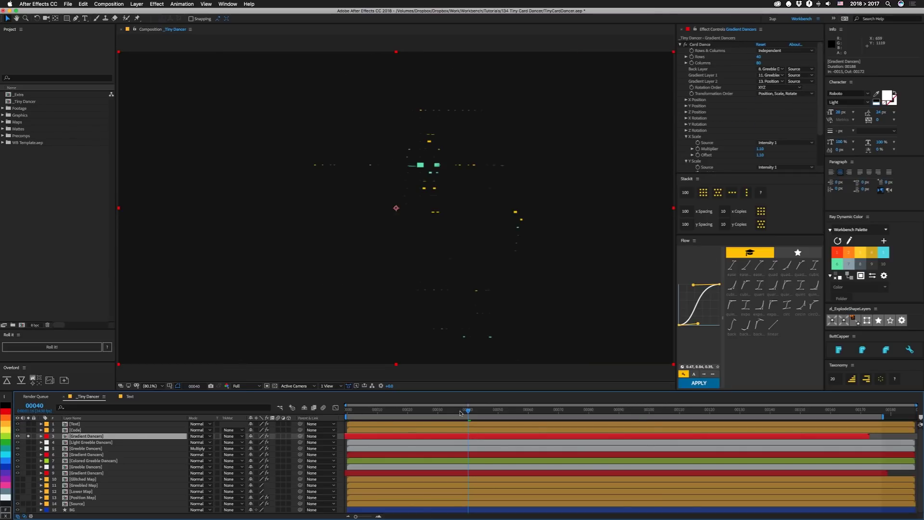
key("j")
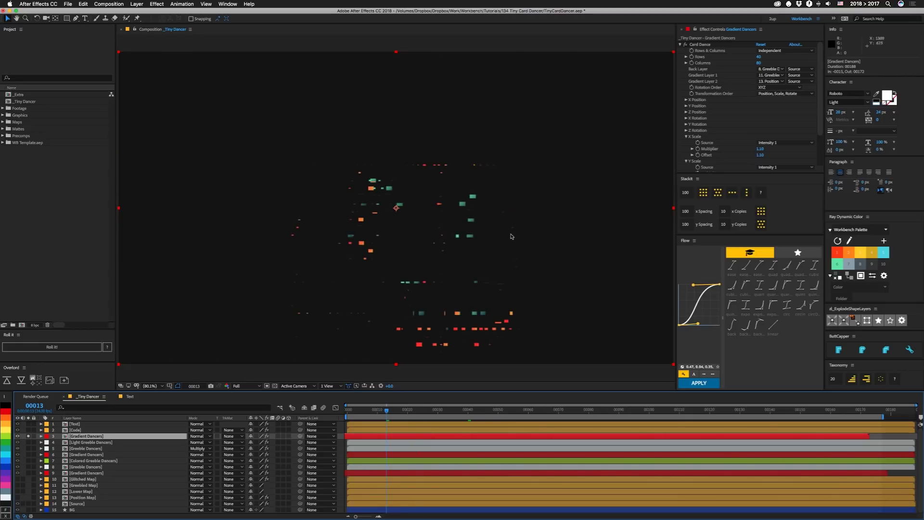
double_click(65, 437)
key("space")
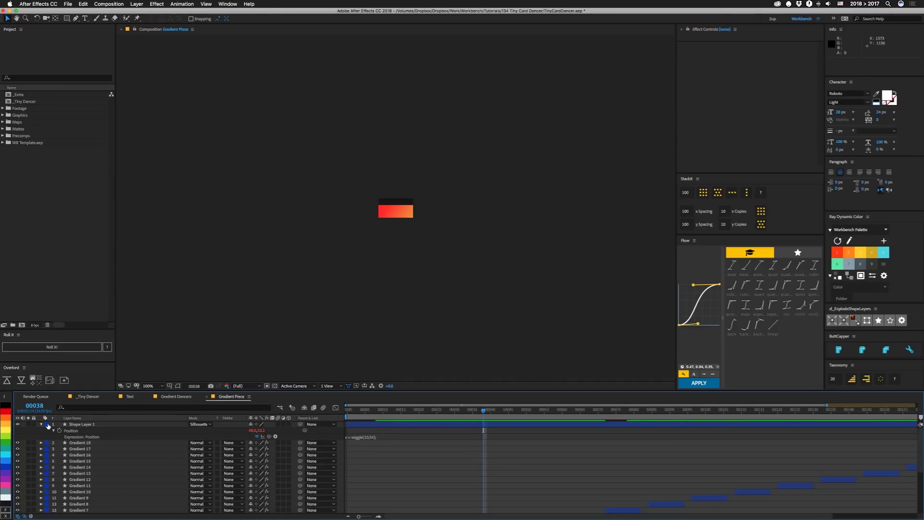
left_click(82, 424)
left_click_drag(391, 412, 618, 422)
key("space")
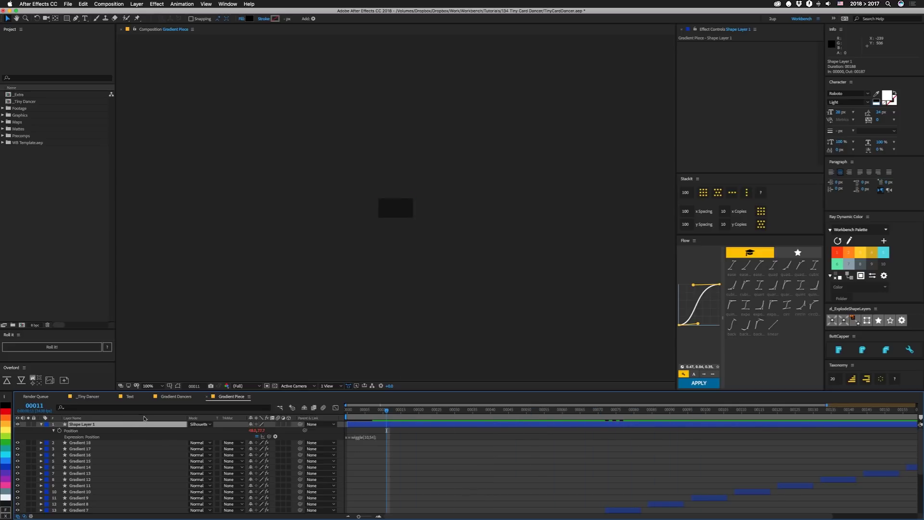
left_click(174, 396)
left_click(87, 397)
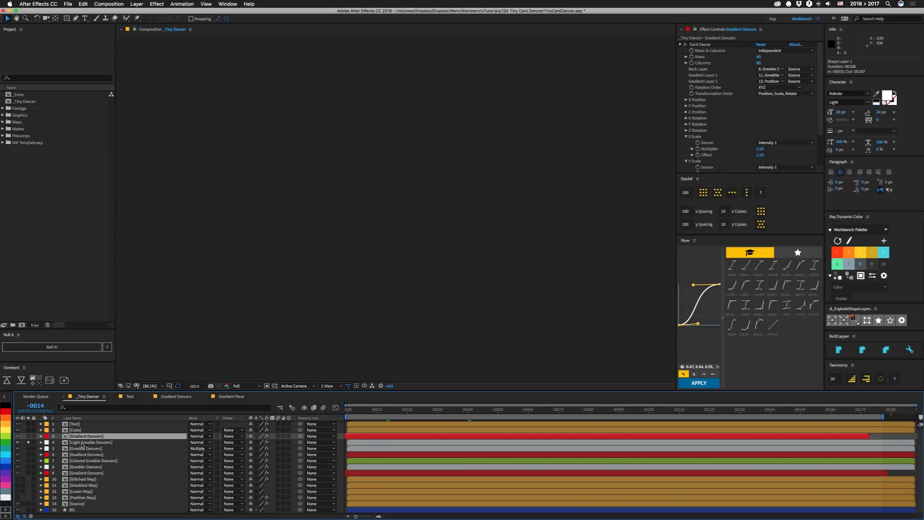
Select the Light Greeble Dancers layer and view its rendered cards at frames 00012 and 00011
left_click(84, 442)
left_click_drag(355, 413, 382, 412)
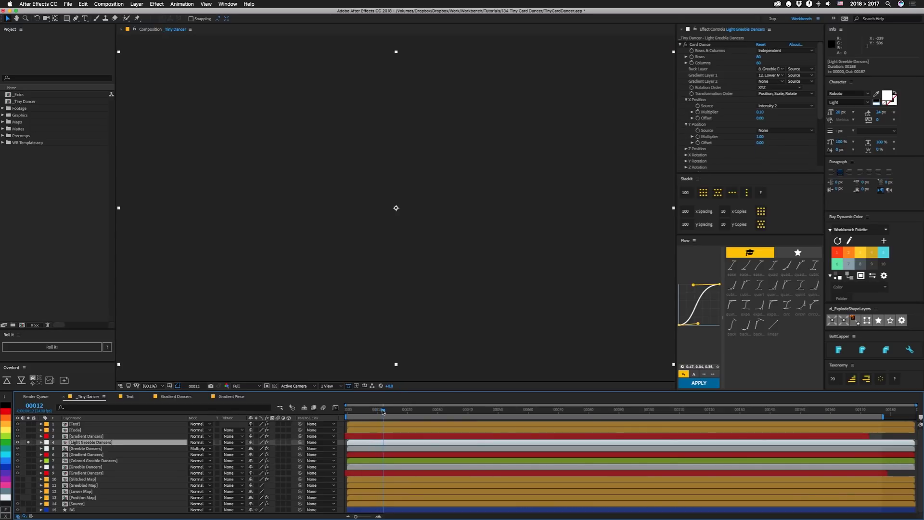
left_click(380, 411)
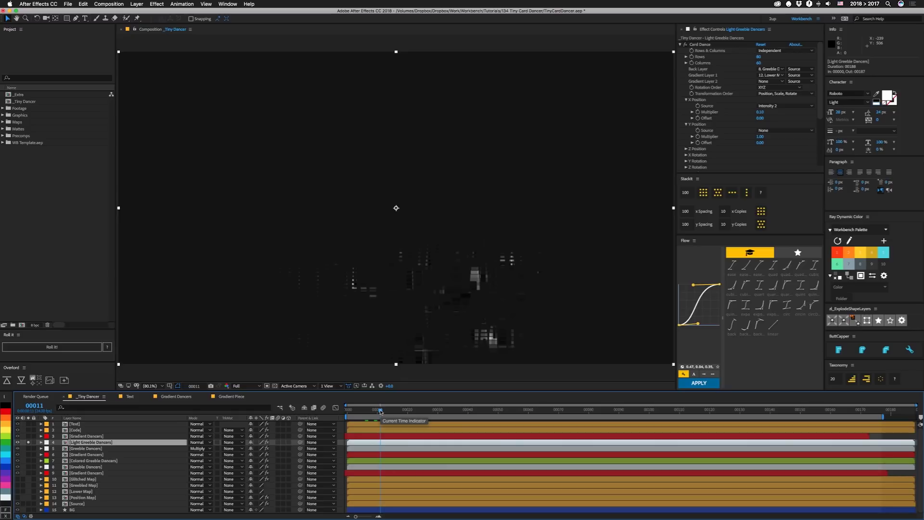
Open the Light Greeble Dancers precomp and preview the greebles with the Stencil off, then on
double_click(64, 443)
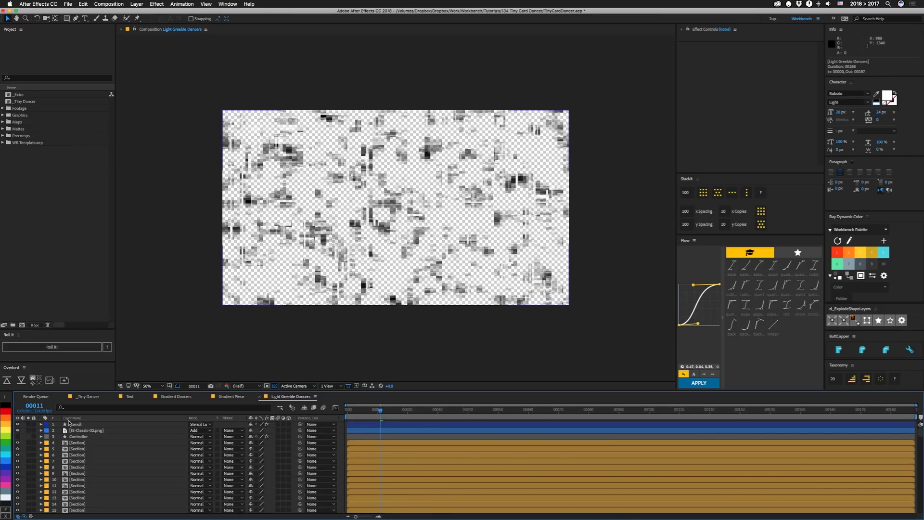
left_click(18, 431)
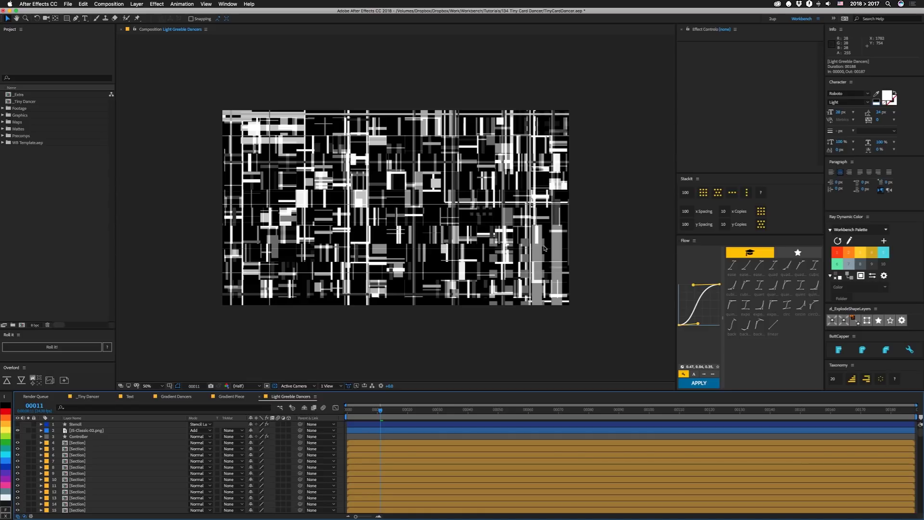
key("space")
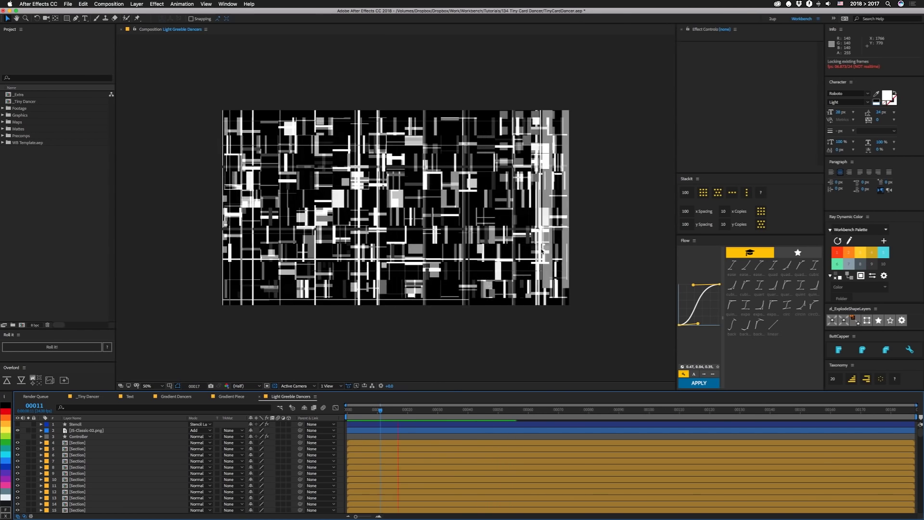
key("space")
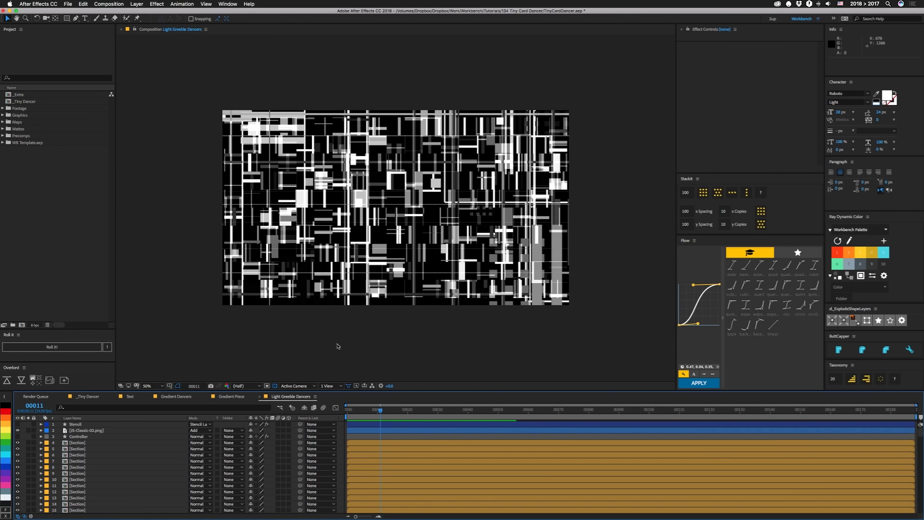
left_click(17, 424)
key("space")
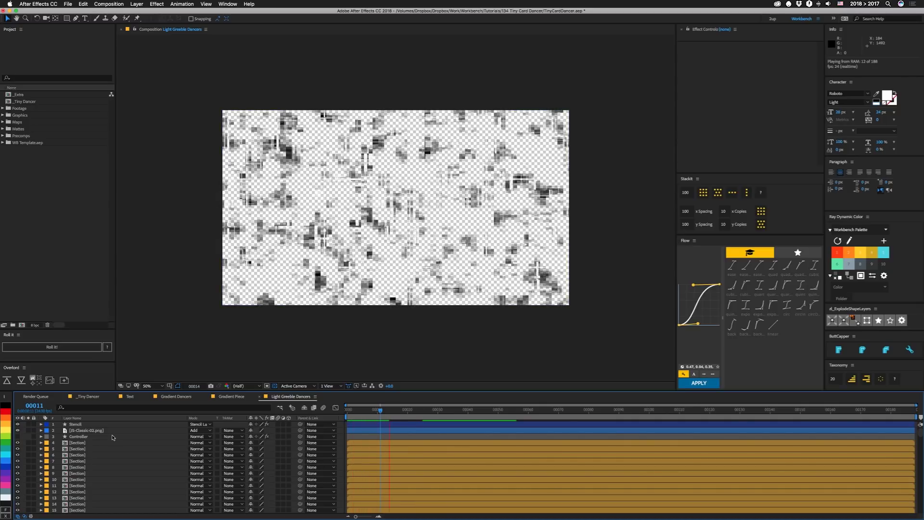
key("space")
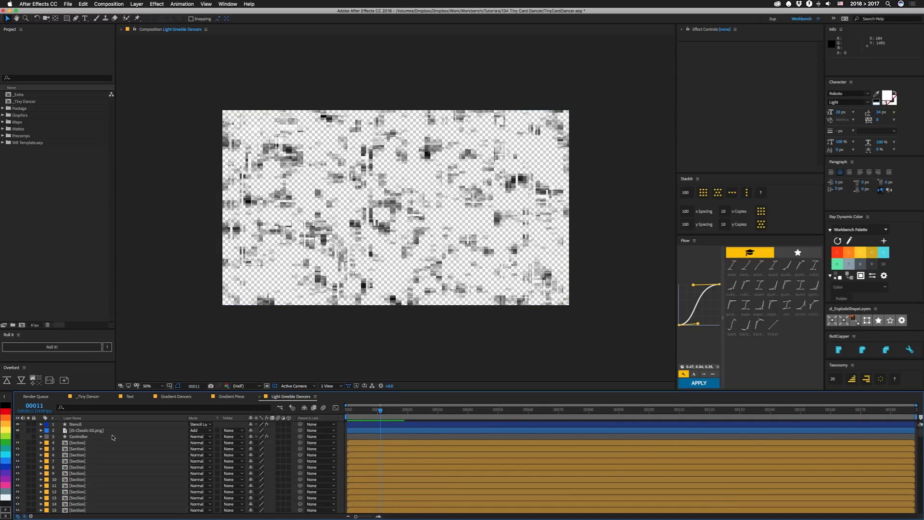
Close the Light Greeble Dancers, Gradient Piece, Gradient Dancers and Text comps, returning to _Tiny Dancer
left_click(260, 396)
left_click(208, 396)
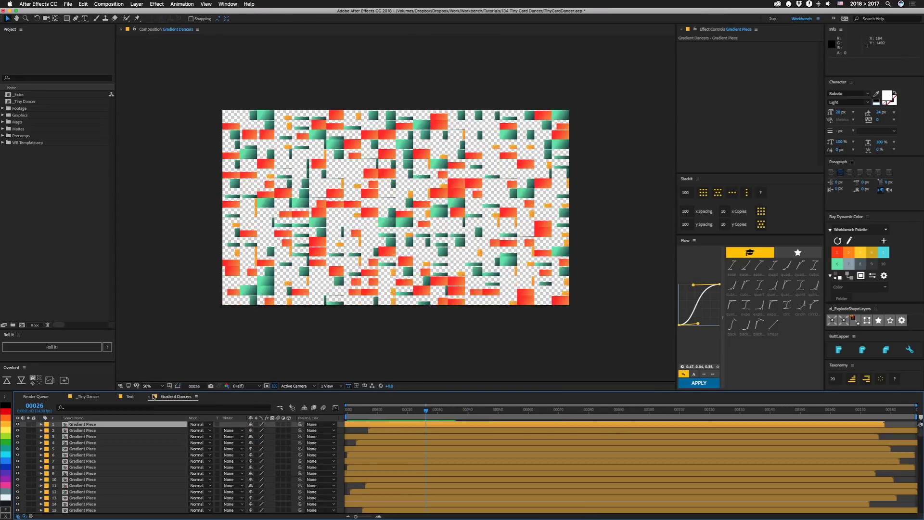
left_click(149, 396)
left_click(114, 396)
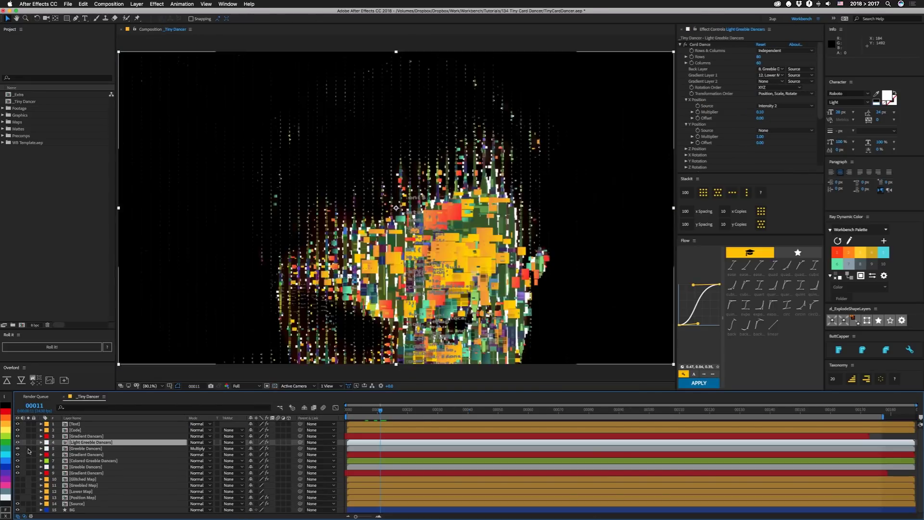
Solo and preview layer 5 Greeble Dancers, inspect its precomp, then return to _Tiny Dancer
left_click(29, 448)
left_click(83, 449)
key("space")
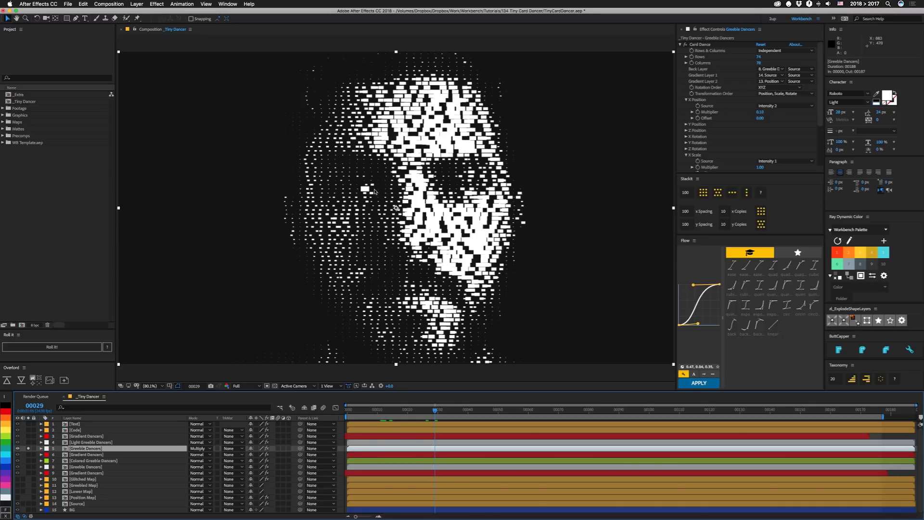
double_click(58, 448)
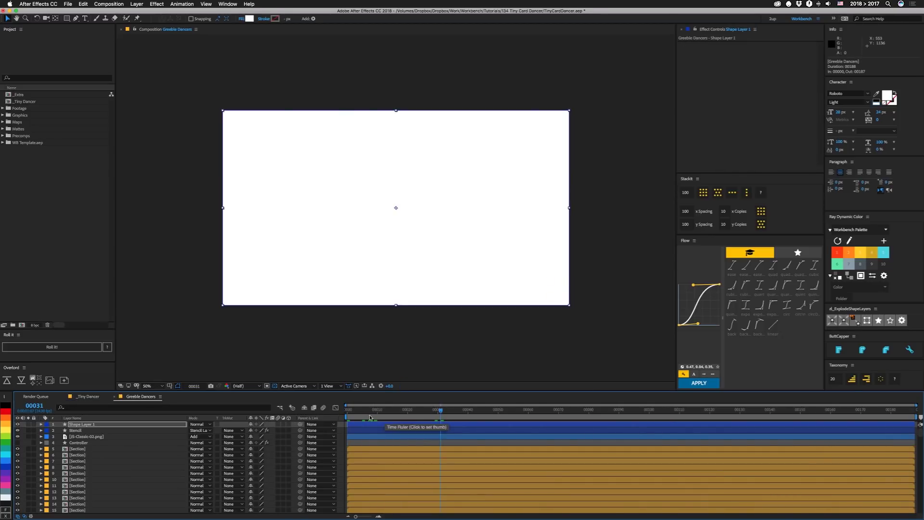
left_click(96, 397)
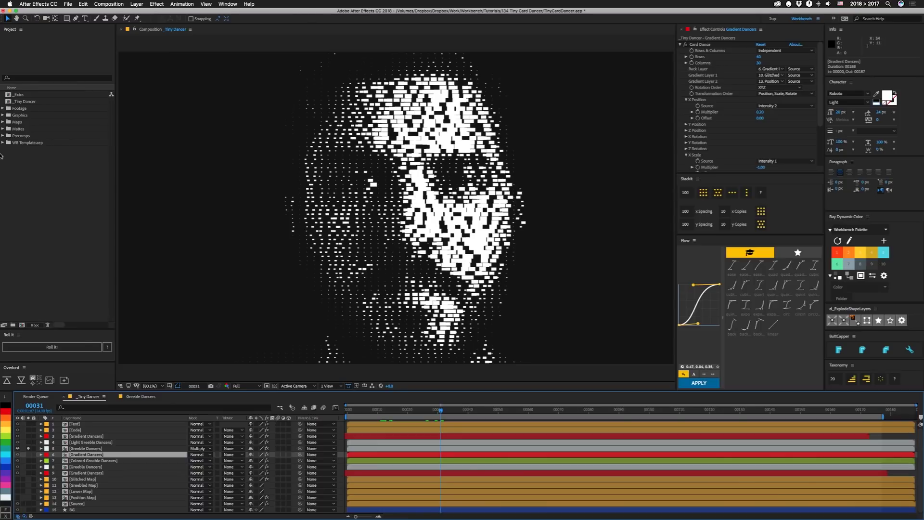
Solo layer 6 Gradient Dancers and scroll through its Card Dance settings in Effect Controls
left_click(29, 454, "alt")
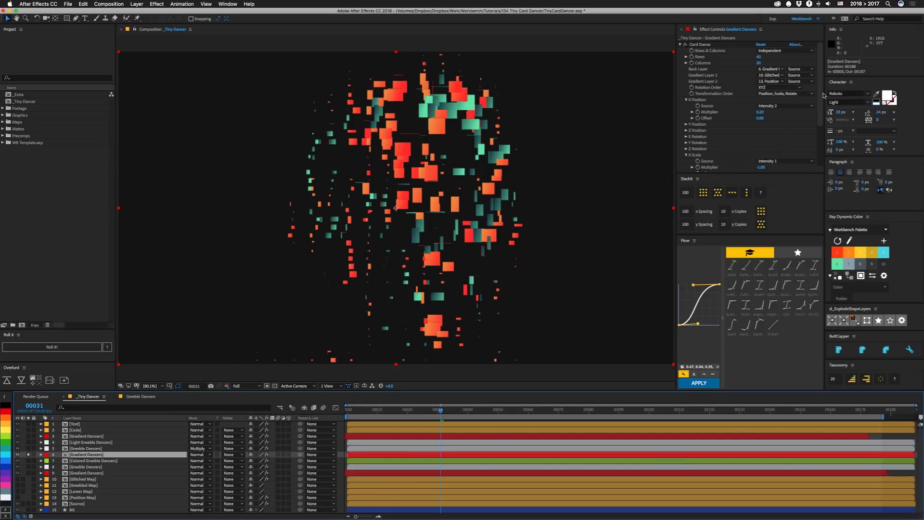
left_click_drag(822, 107, 821, 123)
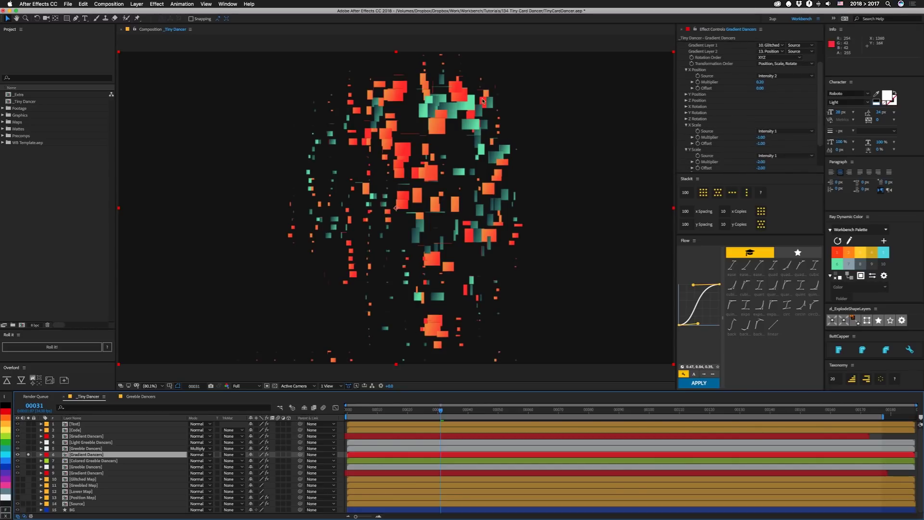
scroll(784, 67, "up", 3)
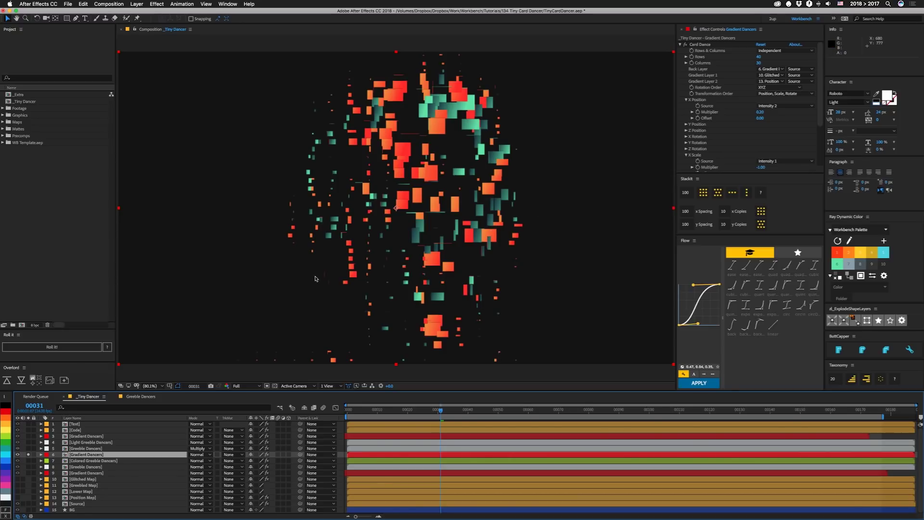
Solo layer 7 Colored Greeble Dancers and inspect its precomp's Time Matte layer effects
left_click(28, 460)
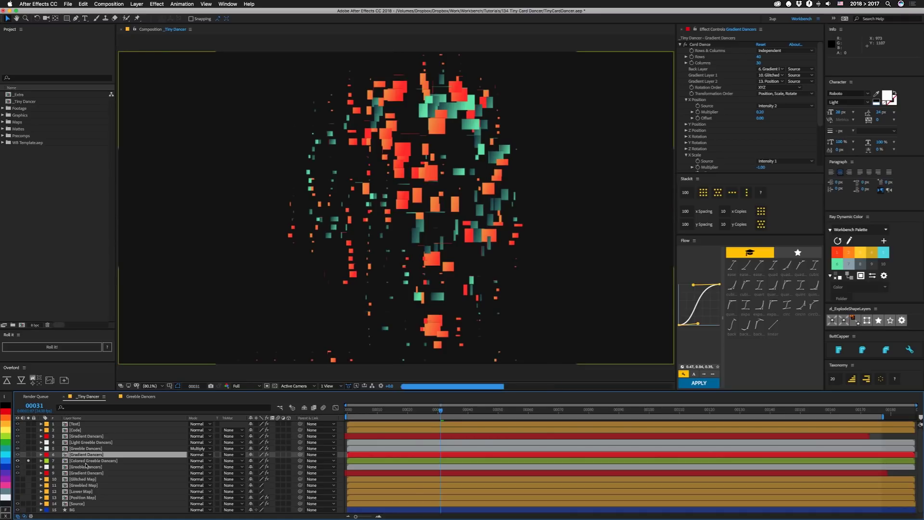
left_click(89, 461)
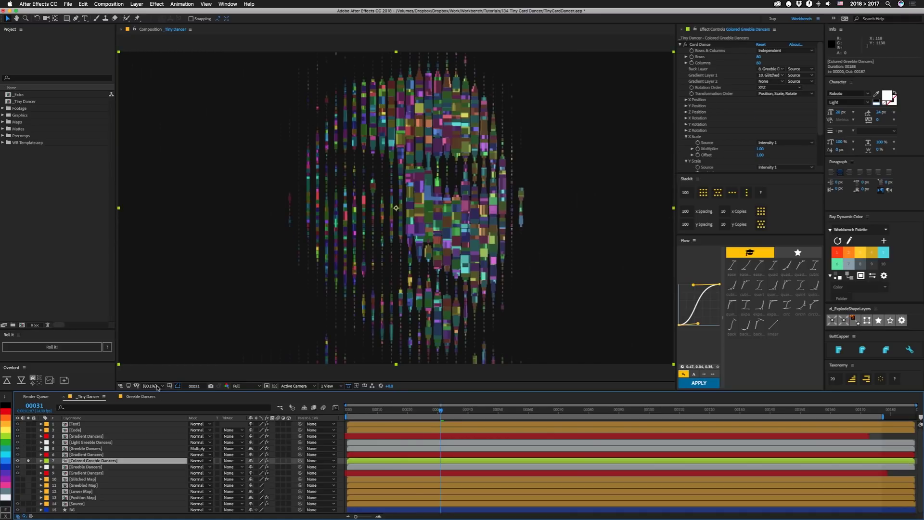
double_click(66, 462)
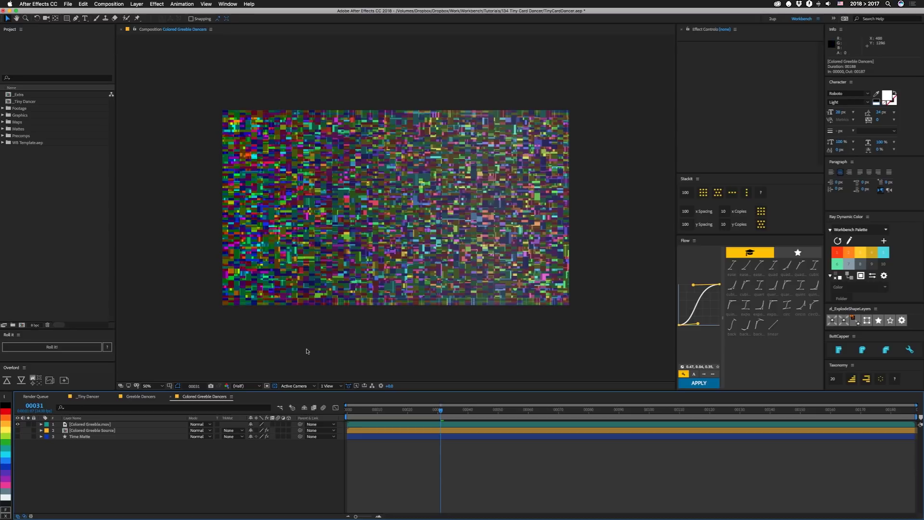
left_click(87, 424)
left_click(79, 437)
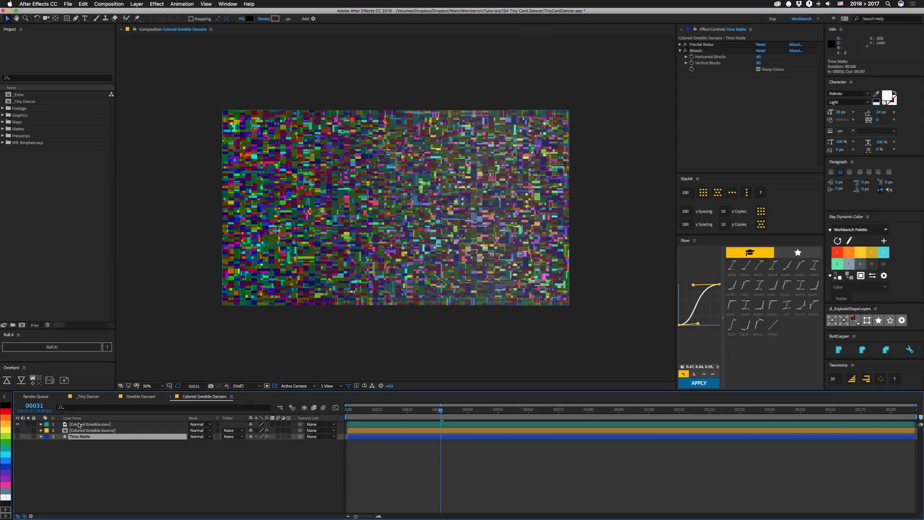
Back in _Tiny Dancer, preview the comp, then solo layer 8 Greeble Dancers
left_click(84, 396)
key("space")
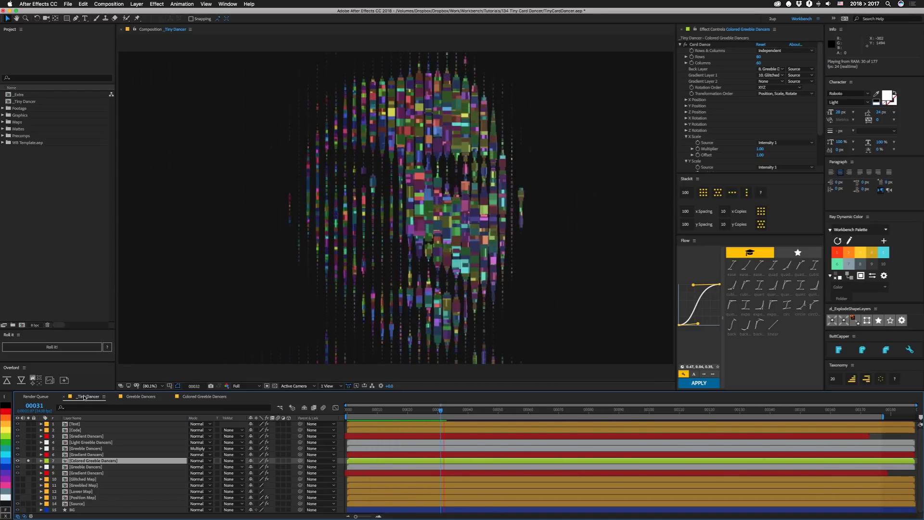
key("space")
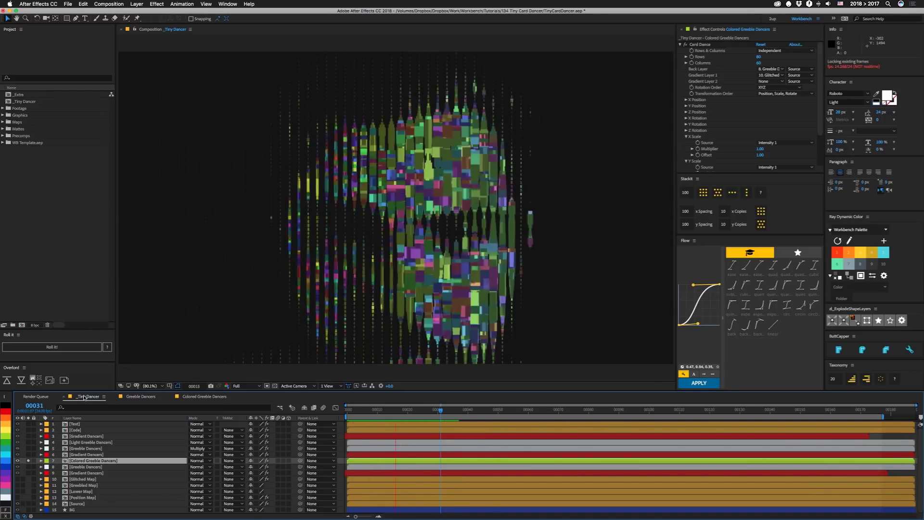
left_click(28, 466)
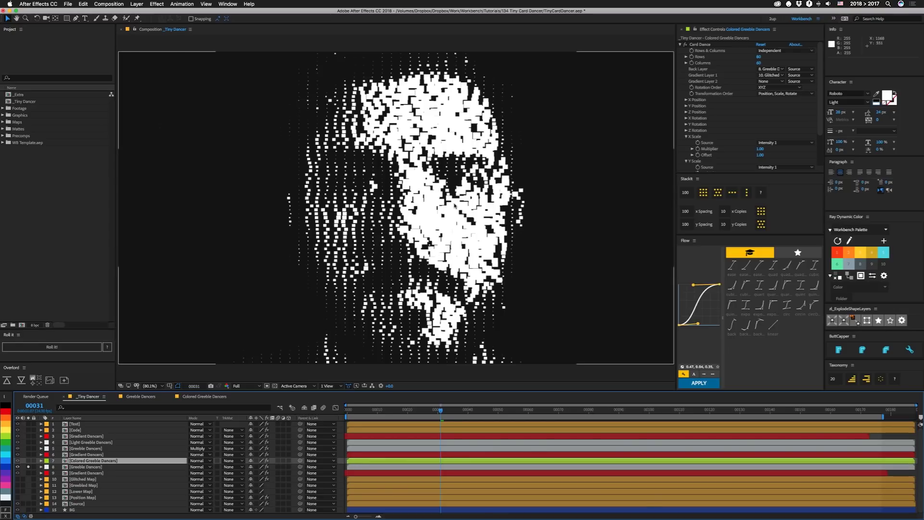
Solo layer 9 Gradient Dancers to review its effects, then open the _Extra composition
left_click(28, 473, "alt")
left_click(90, 473)
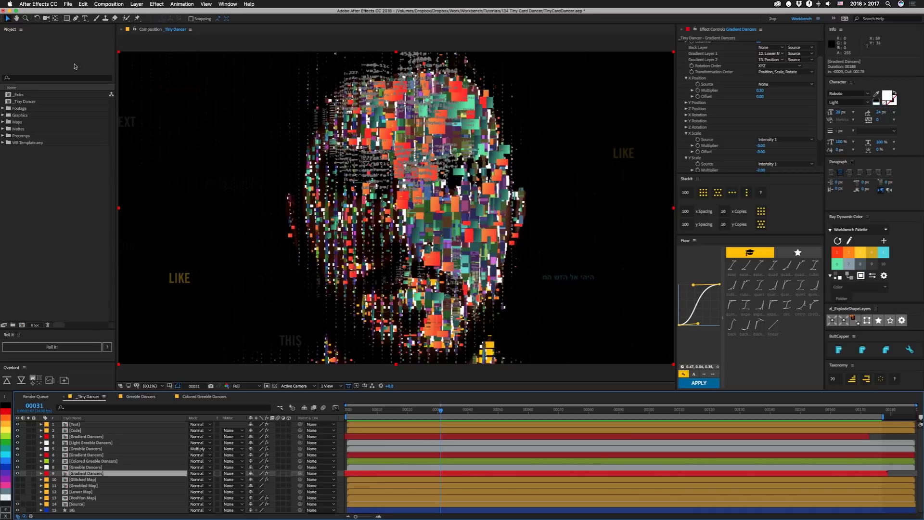
double_click(8, 95)
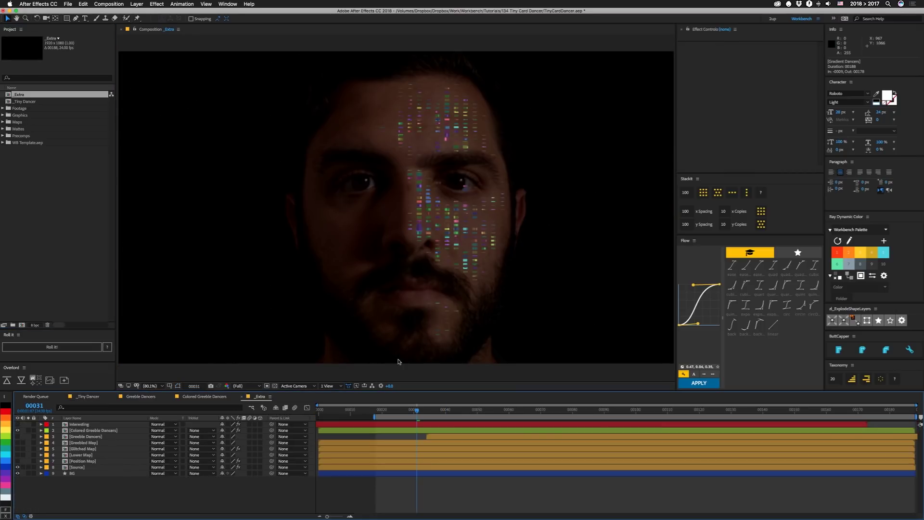
Preview _Extra from an earlier frame with the Interesting layer's stripes shown instead of layer 2
left_click(399, 414)
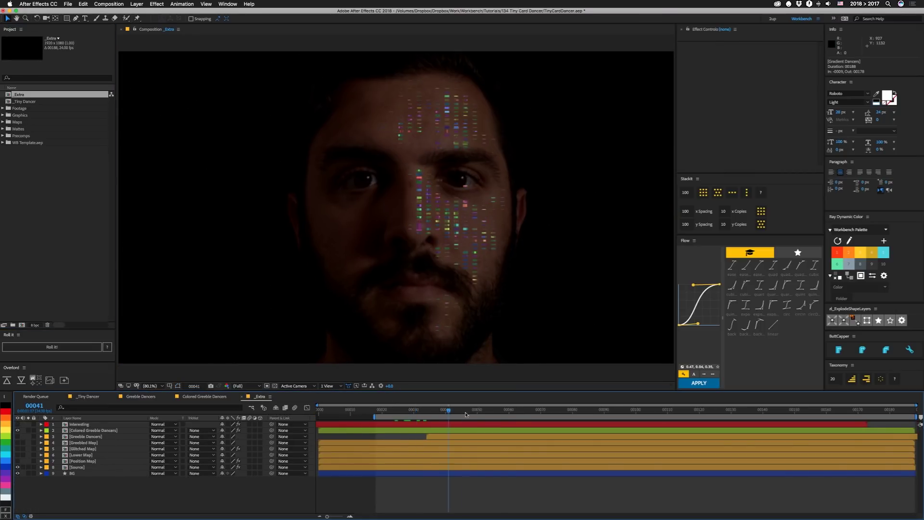
key("space")
key("space")
key("space")
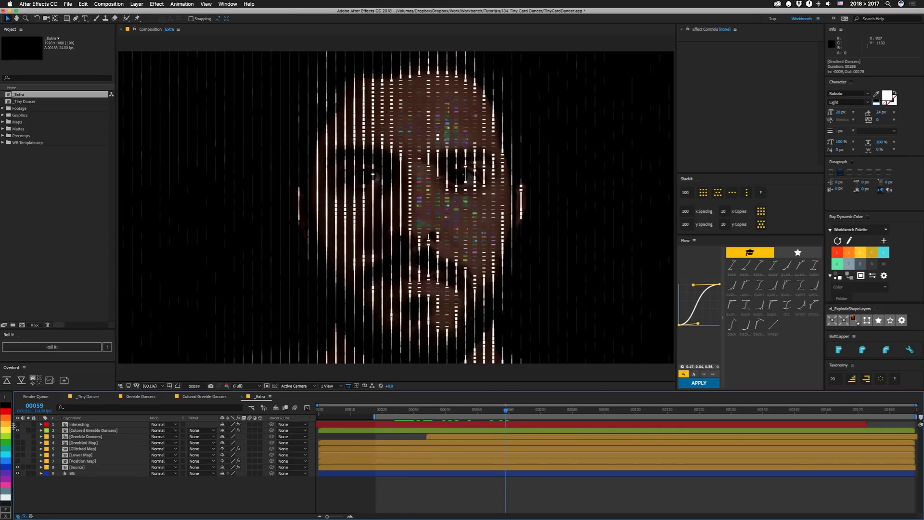
left_click_drag(17, 430, 18, 424)
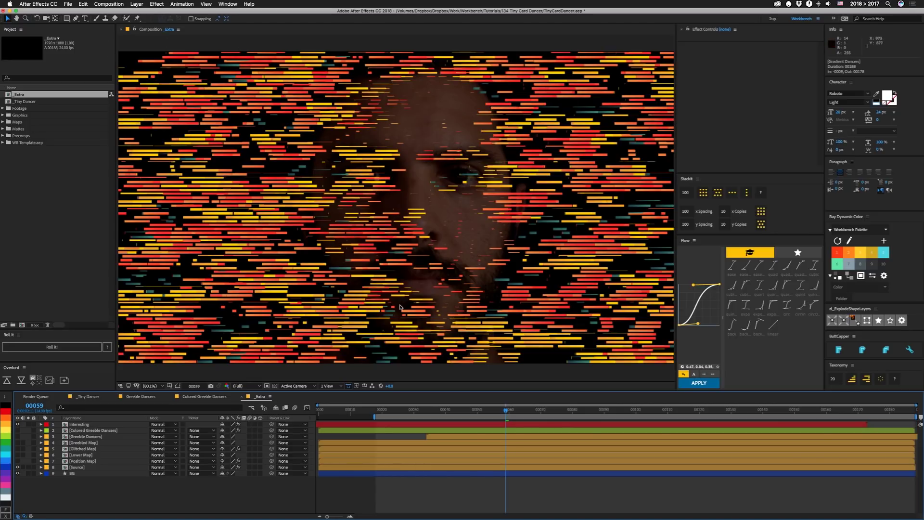
key("space")
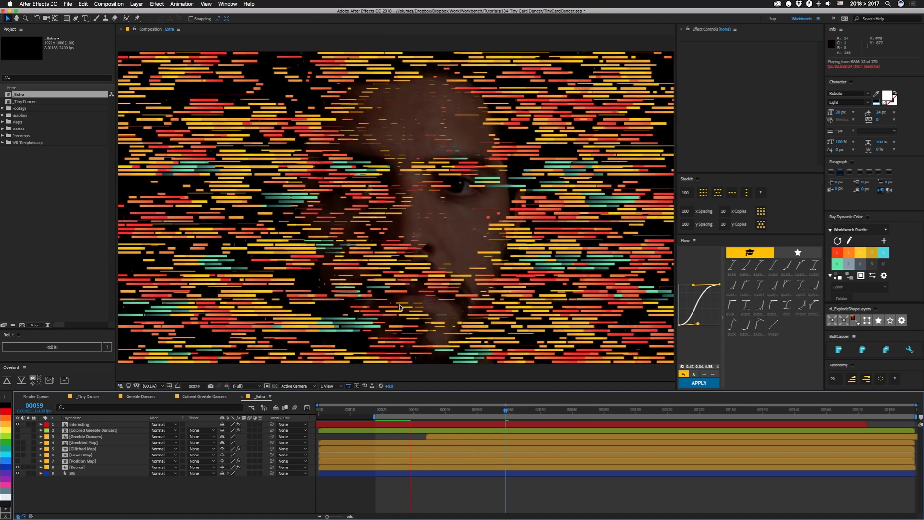
key("space")
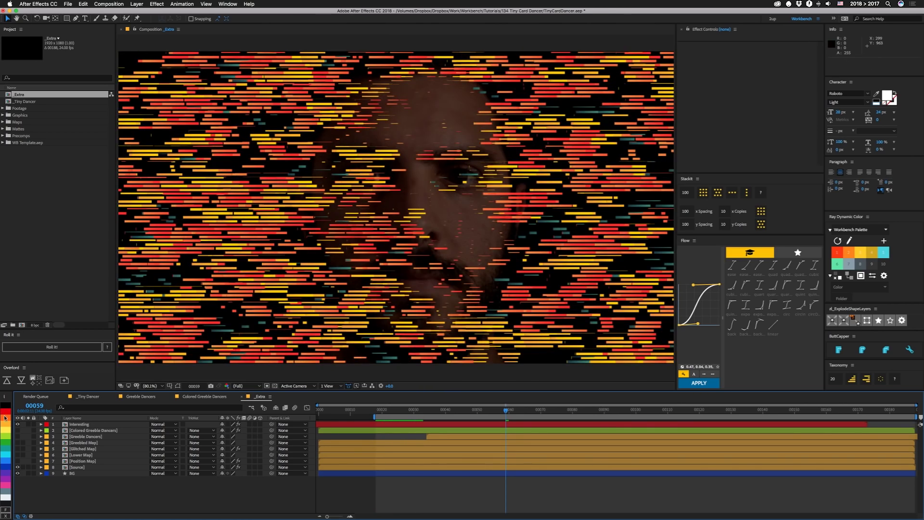
Hide Interesting, re-enable Colored Greeble Dancers, and go back to _Tiny Dancer
left_click(17, 424)
left_click(17, 430)
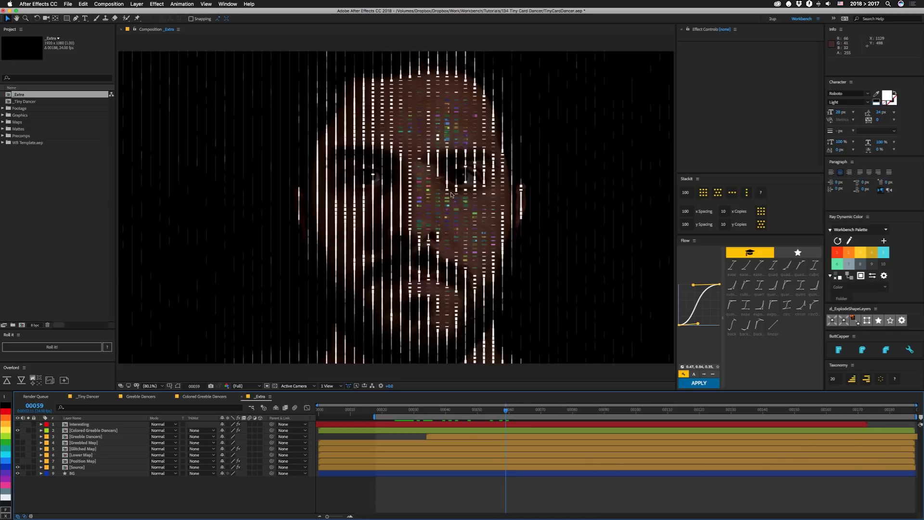
left_click(85, 397)
key("space")
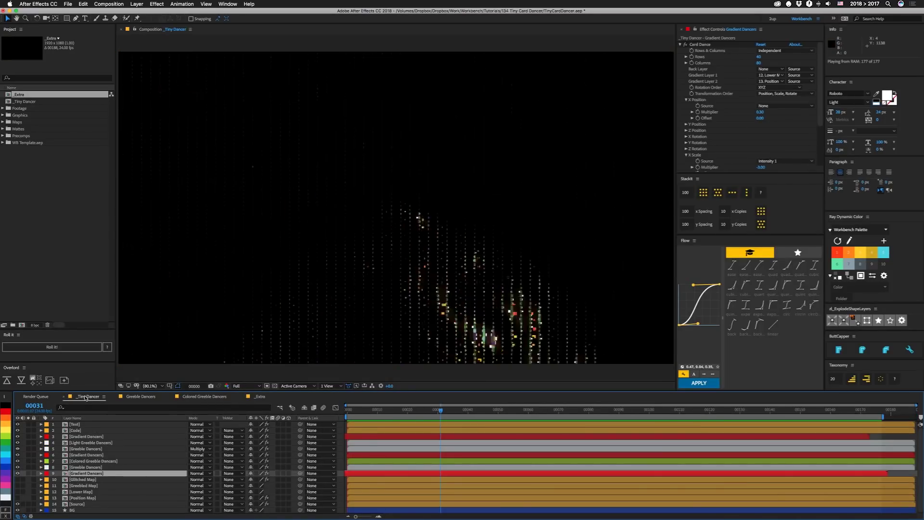